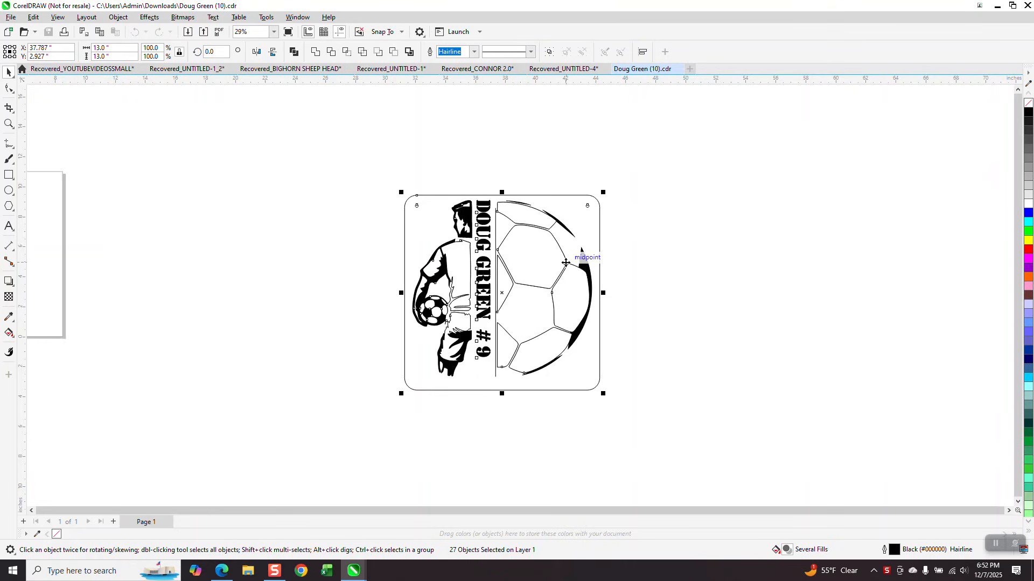
- Choose the sign's first DXF export (DXF1) from the Desktop in the Import dialog
{"action": "left_click", "coordinate": [659, 234]}
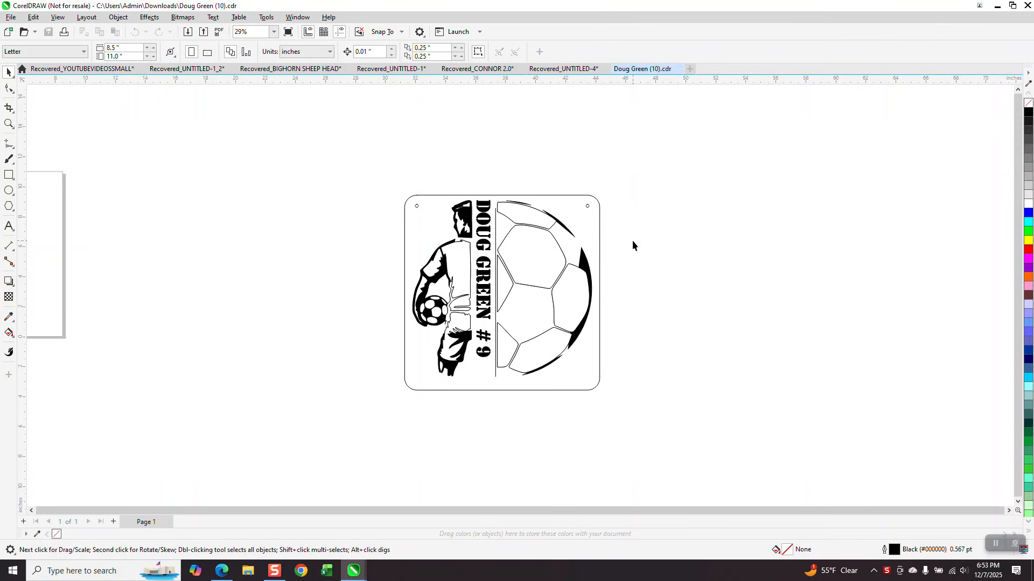
{"action": "left_click", "coordinate": [9, 19]}
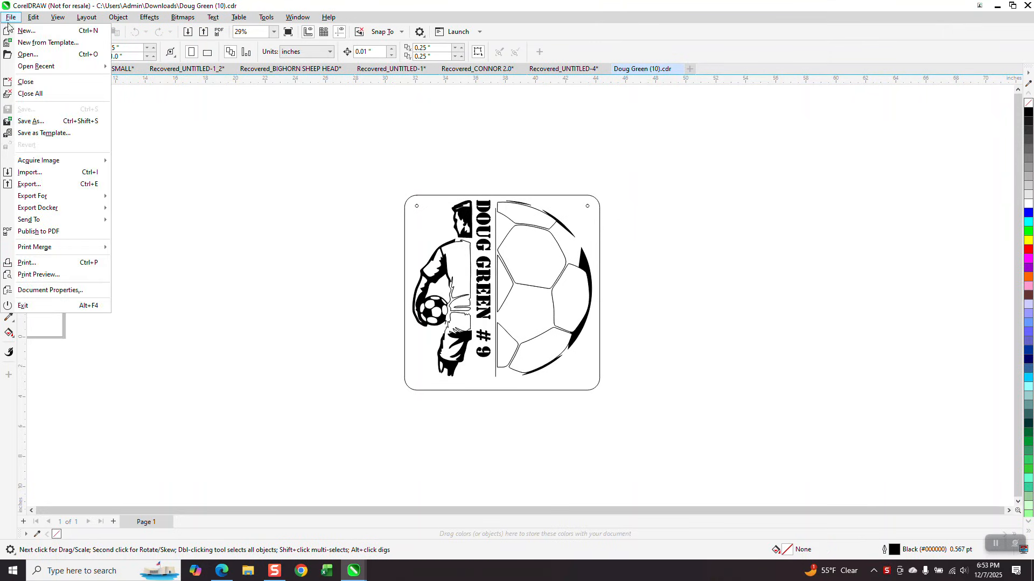
{"action": "left_click", "coordinate": [30, 172]}
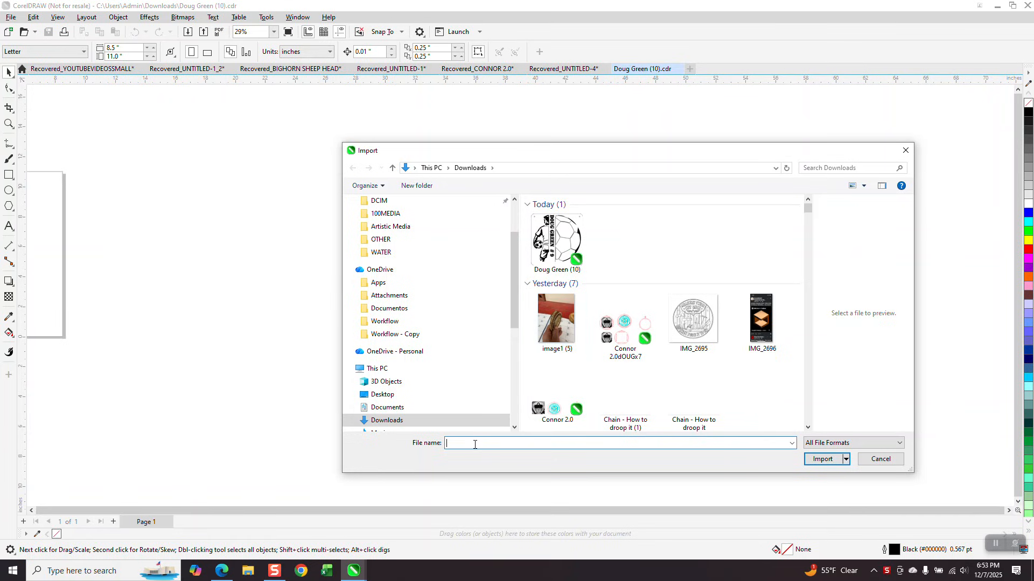
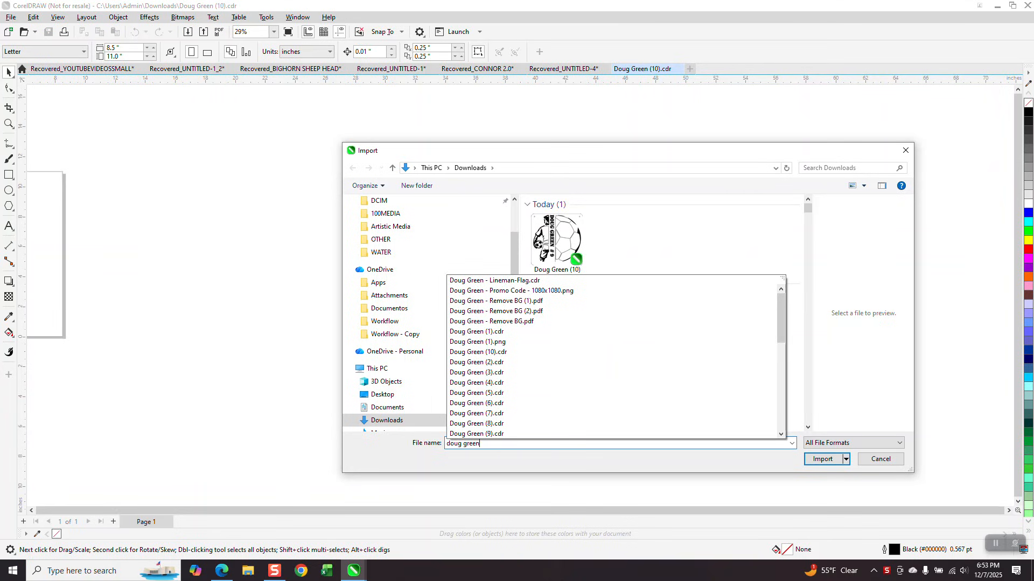
{"action": "type", "text": " 9"}
{"action": "key", "text": "BackSpace"}
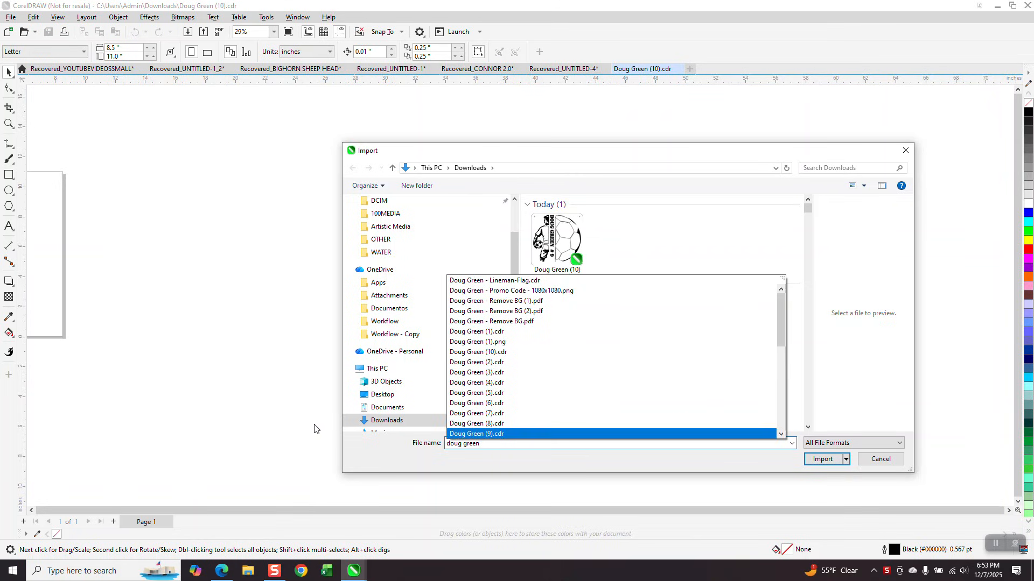
{"action": "left_click", "coordinate": [387, 396]}
{"action": "left_click", "coordinate": [386, 395]}
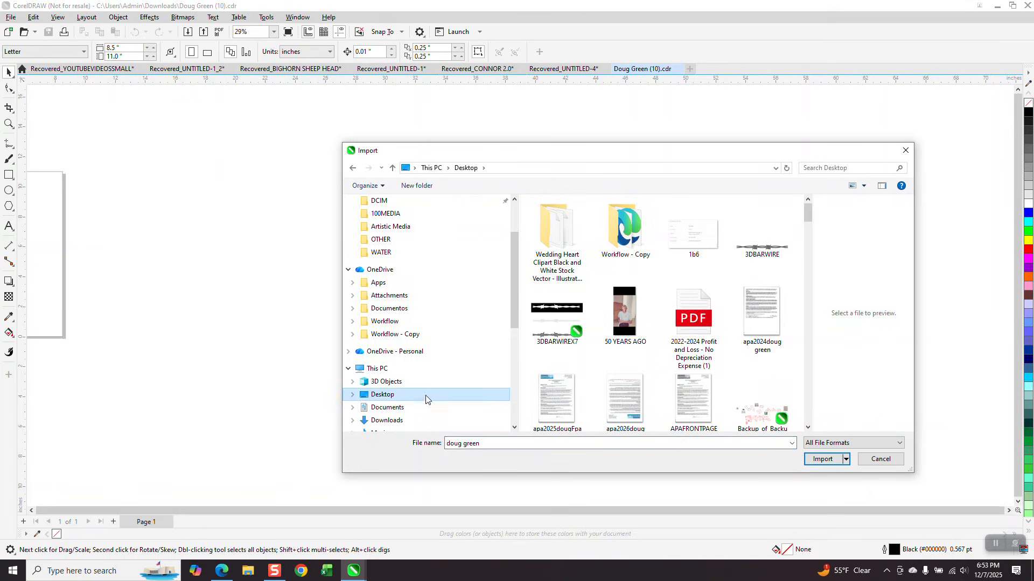
{"action": "left_click", "coordinate": [506, 444]}
{"action": "left_click", "coordinate": [509, 442]}
{"action": "key", "text": "BackSpace"}
{"action": "key", "text": "BackSpace"}
{"action": "key", "text": "BackSpace"}
{"action": "key", "text": "BackSpace"}
{"action": "key", "text": "BackSpace"}
{"action": "key", "text": "BackSpace"}
{"action": "key", "text": "BackSpace"}
{"action": "key", "text": "BackSpace"}
{"action": "key", "text": "BackSpace"}
{"action": "key", "text": "BackSpace"}
{"action": "type", "text": "oug"}
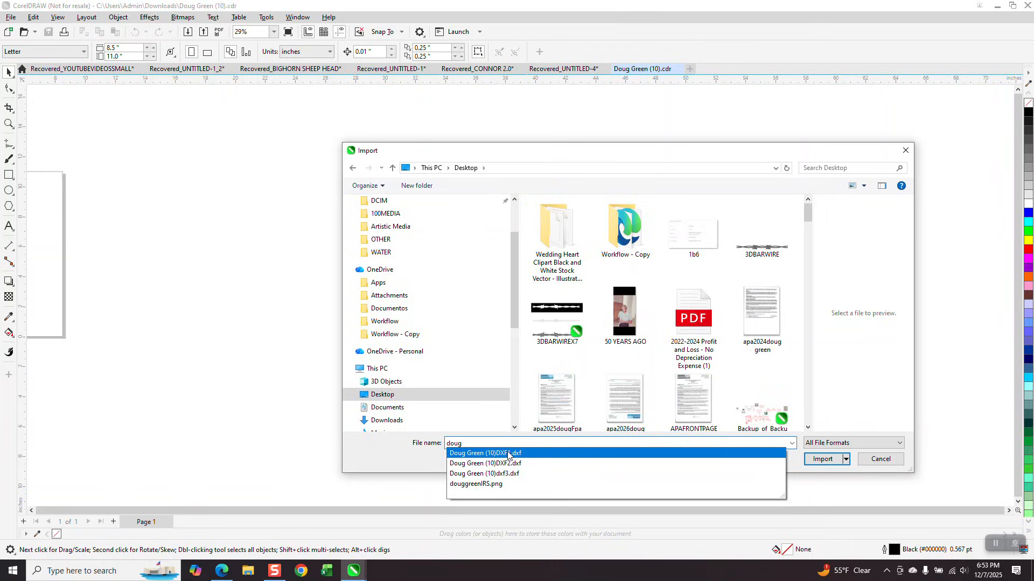
{"action": "left_click", "coordinate": [507, 453]}
- Import the DXF with default AutoCAD settings, place it right of the original, and zoom to inspect
{"action": "left_click", "coordinate": [823, 459]}
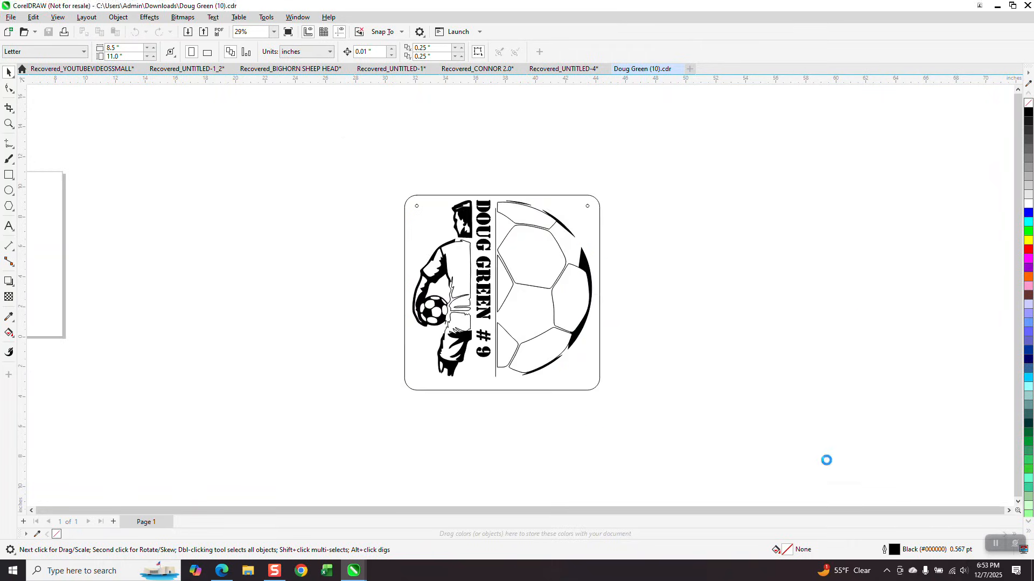
{"action": "left_click", "coordinate": [557, 349]}
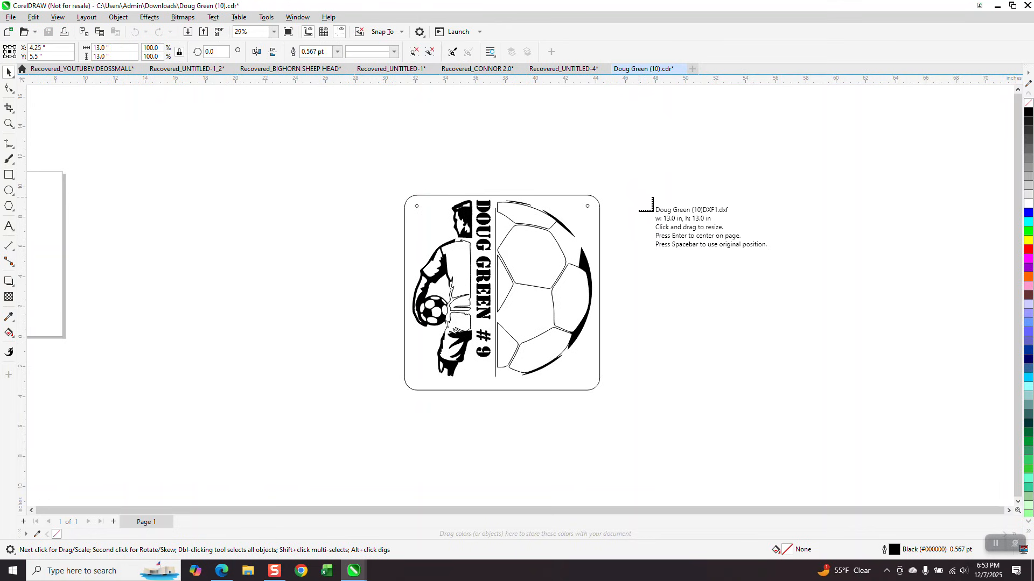
{"action": "left_click", "coordinate": [639, 198]}
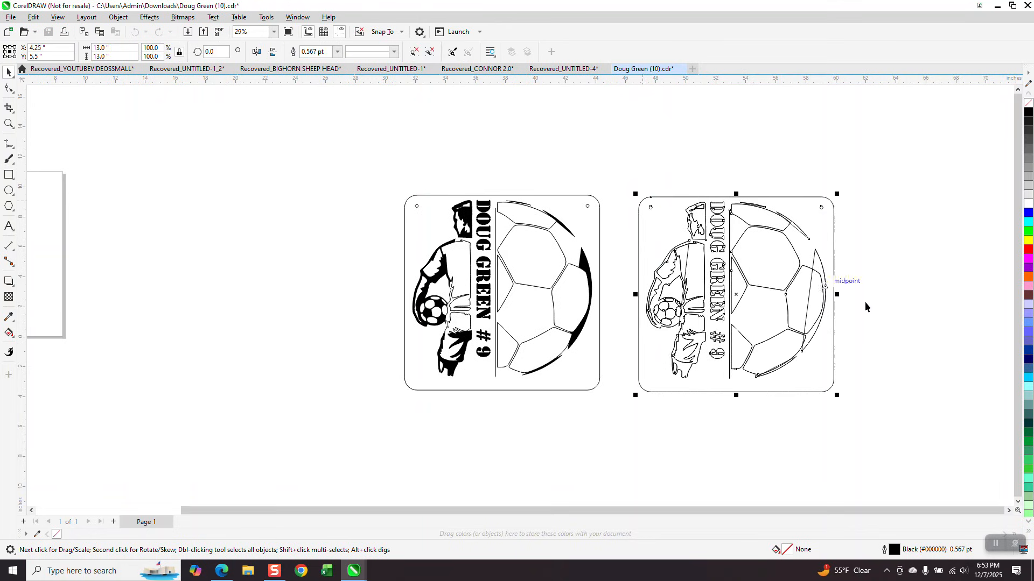
{"action": "left_click", "coordinate": [9, 123]}
{"action": "left_click_drag", "start_coordinate": [705, 216], "coordinate": [914, 380]}
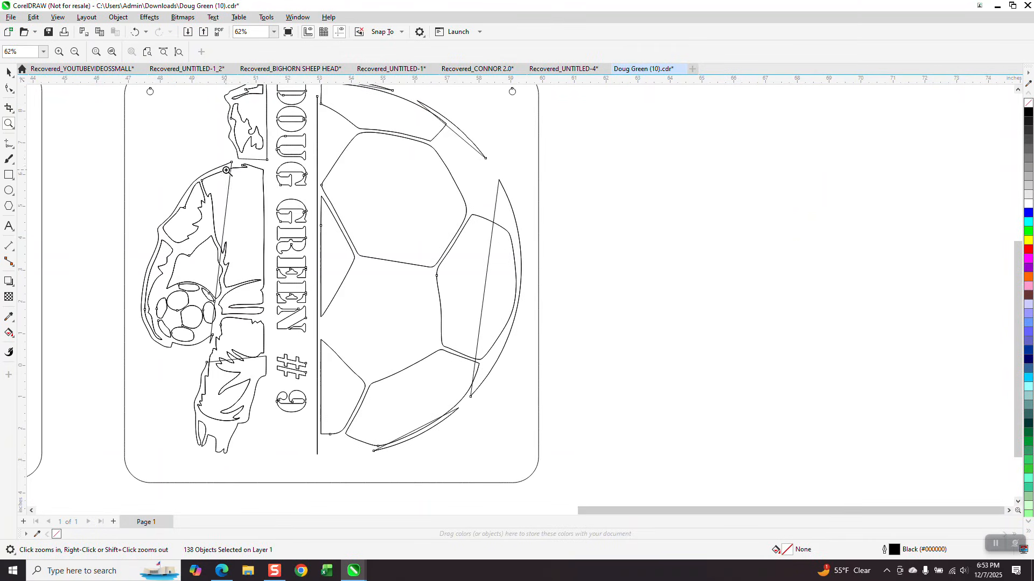
{"action": "scroll", "coordinate": [457, 372], "scroll_direction": "down", "scroll_amount": 2}
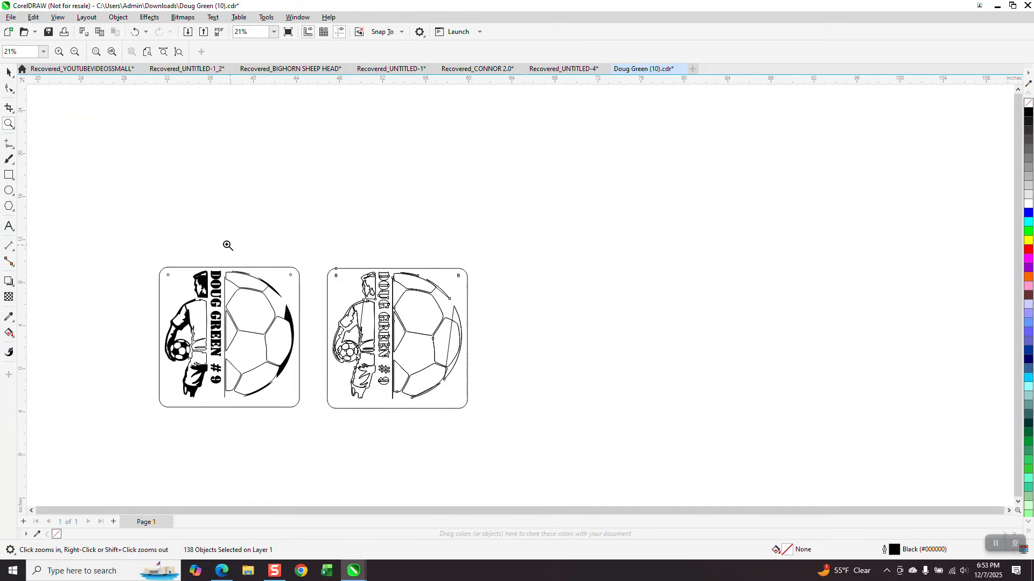
{"action": "left_click", "coordinate": [8, 72]}
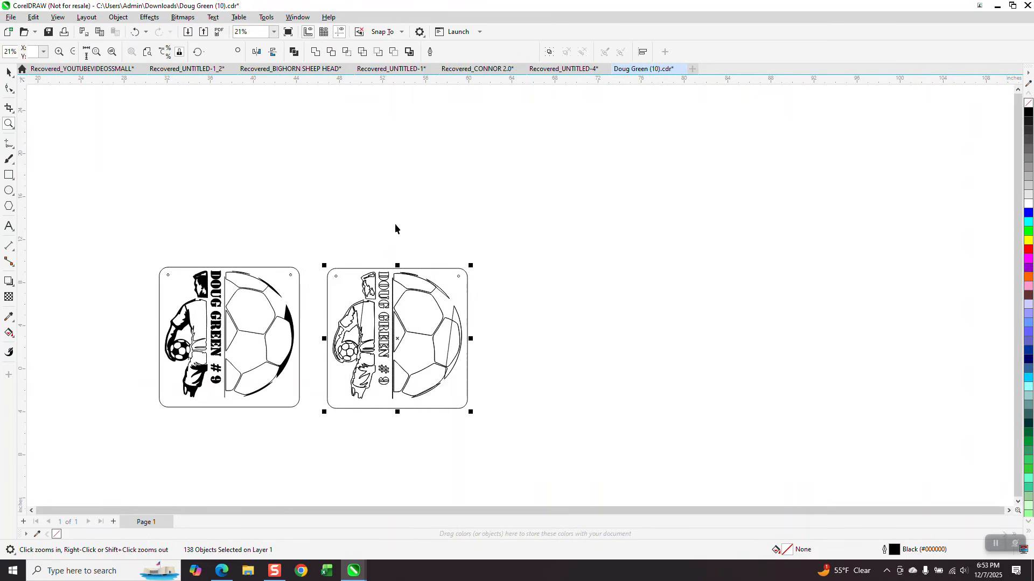
- Move the whole DXF copy to the top of the page, above the original sign
{"action": "left_click_drag", "start_coordinate": [298, 300], "coordinate": [264, 294]}
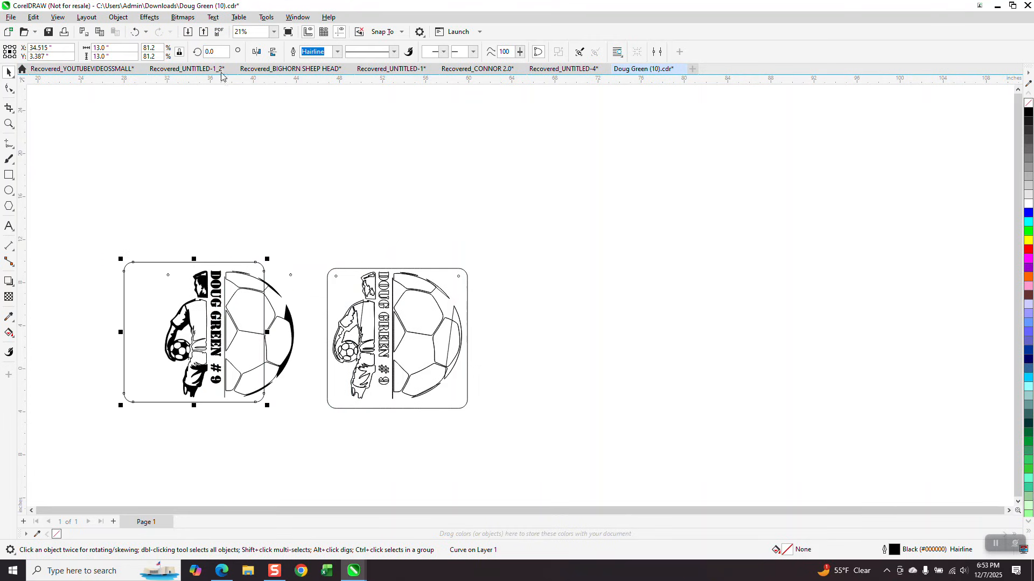
{"action": "left_click", "coordinate": [134, 32]}
{"action": "left_click_drag", "start_coordinate": [311, 240], "coordinate": [474, 425]}
{"action": "left_click_drag", "start_coordinate": [394, 337], "coordinate": [233, 185]}
{"action": "left_click", "coordinate": [428, 196]}
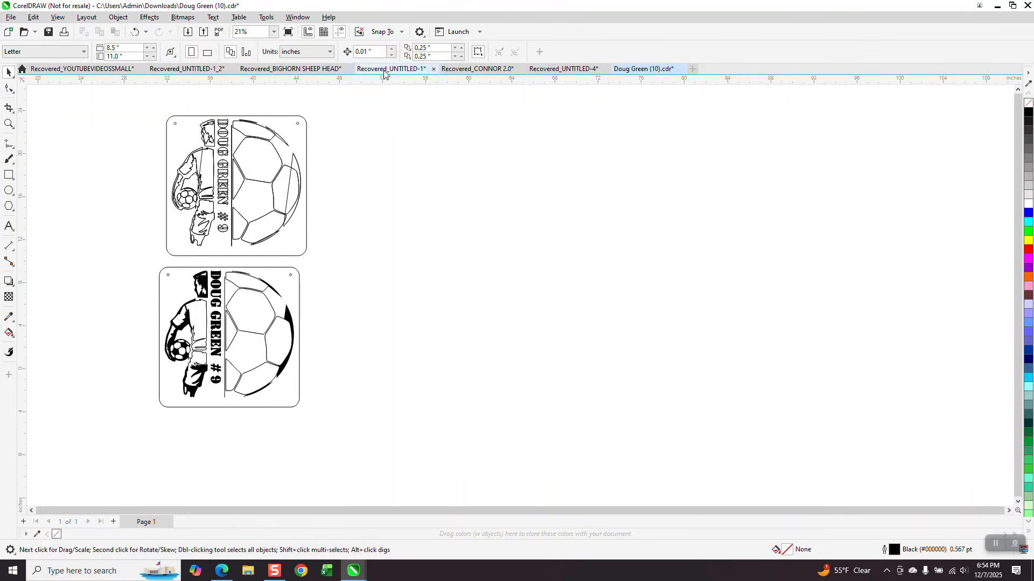
- Set nudge distance to 15 and duplicate distance X and Y to 0
{"action": "left_click", "coordinate": [371, 51]}
{"action": "type", "text": "15"}
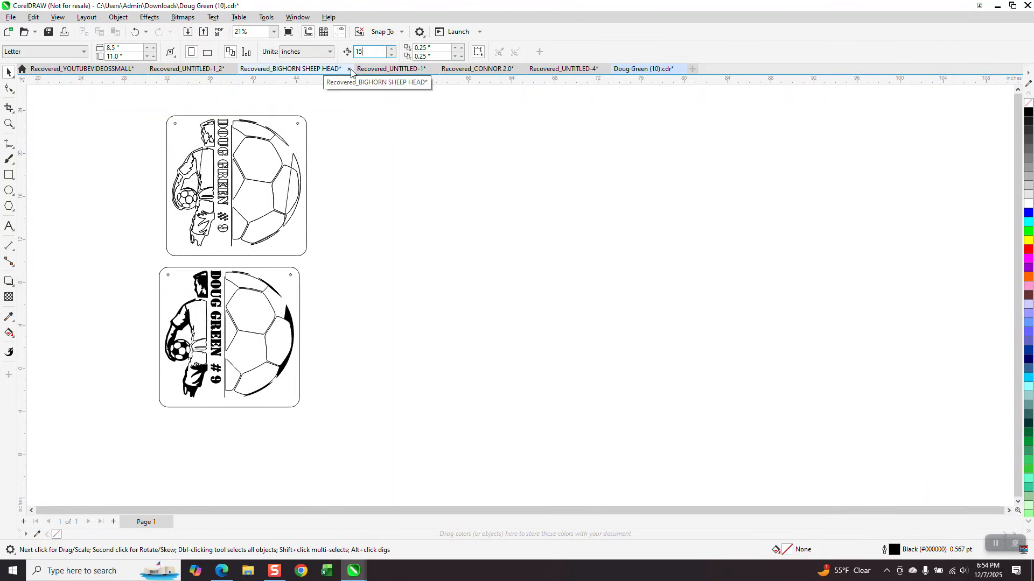
{"action": "double_click", "coordinate": [437, 48]}
{"action": "type", "text": "0"}
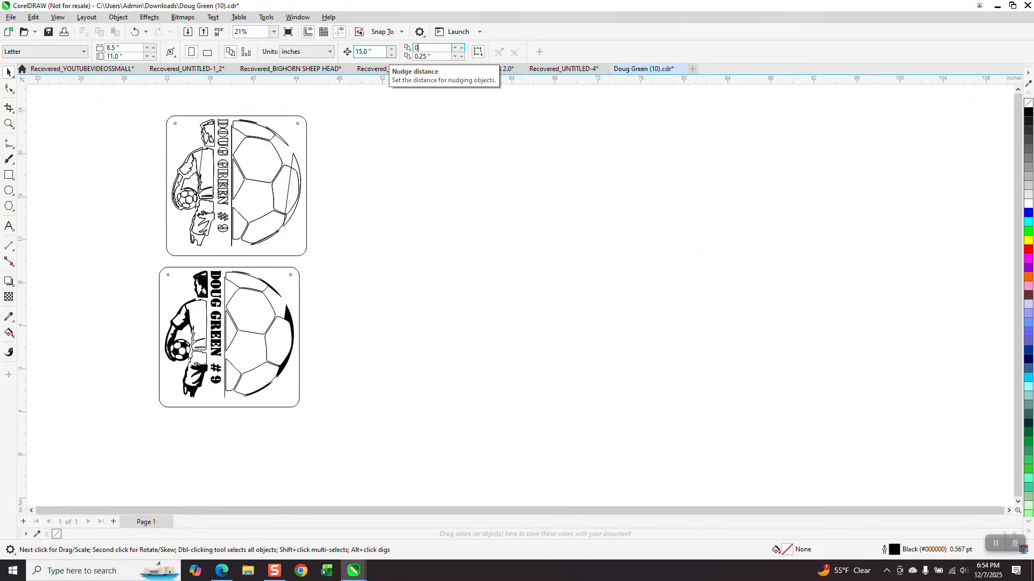
{"action": "key", "text": "Tab"}
{"action": "type", "text": "0"}
{"action": "key", "text": "Return"}
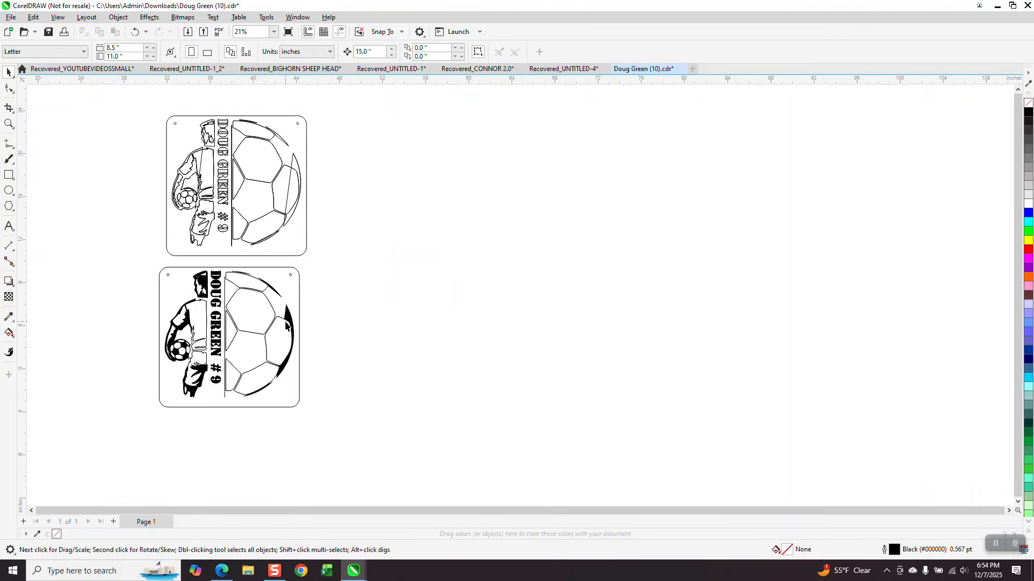
- Nudge the rounded border and soccer ball 15" right; give the ball no fill, black outline
{"action": "left_click", "coordinate": [300, 312]}
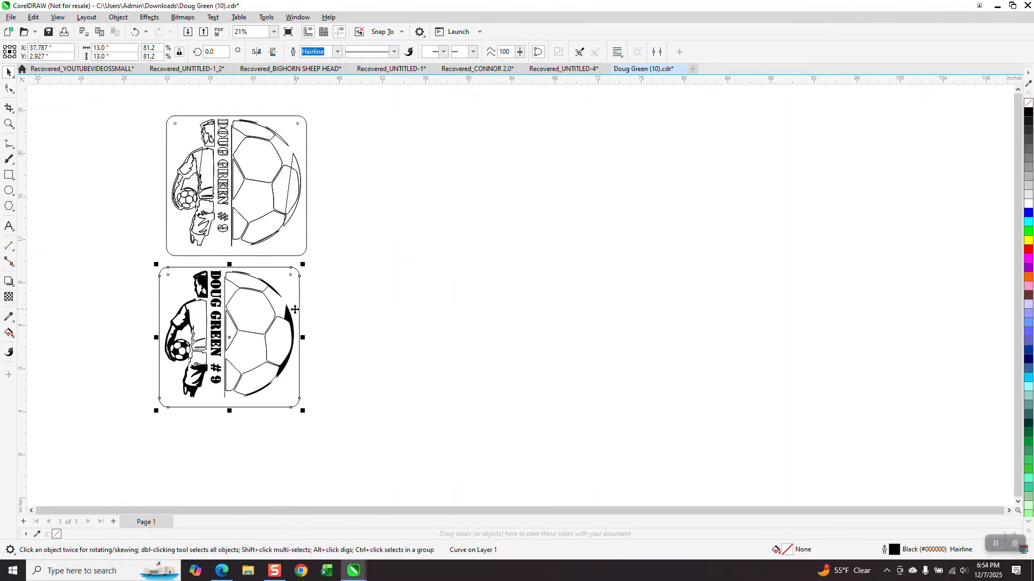
{"action": "key", "text": "Right"}
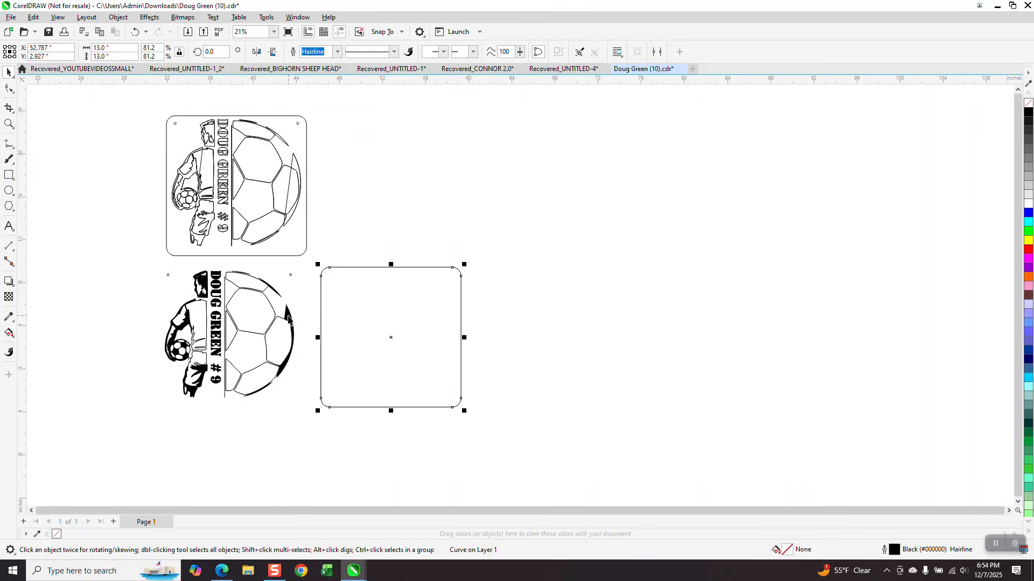
{"action": "left_click", "coordinate": [289, 315]}
{"action": "key", "text": "Right"}
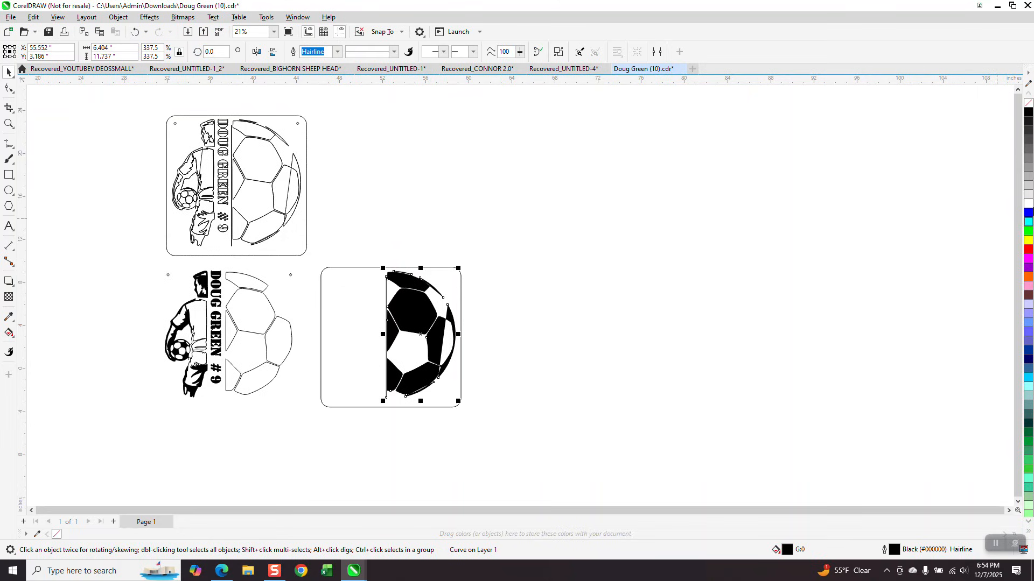
{"action": "left_click", "coordinate": [1028, 105]}
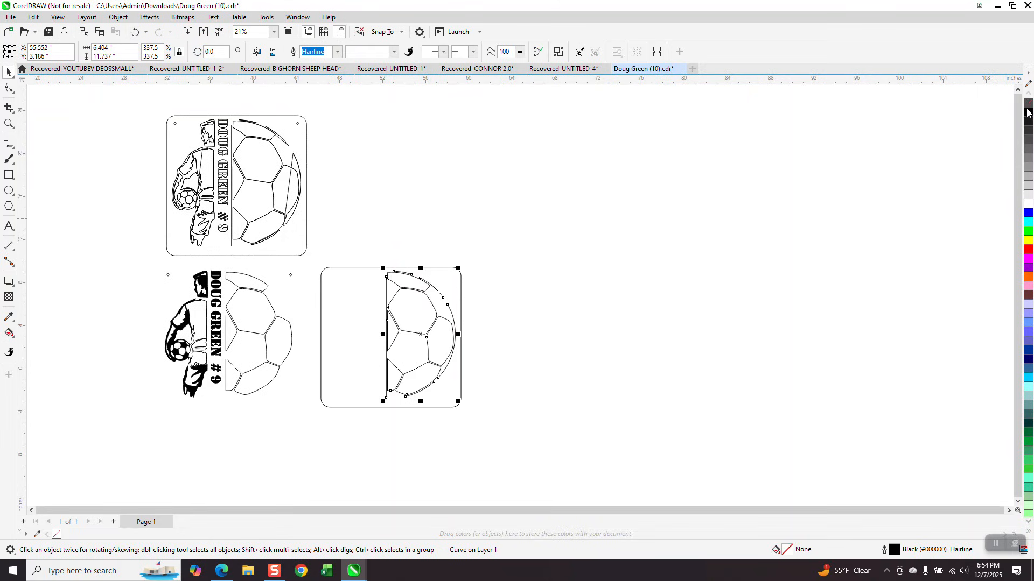
{"action": "right_click", "coordinate": [1028, 113]}
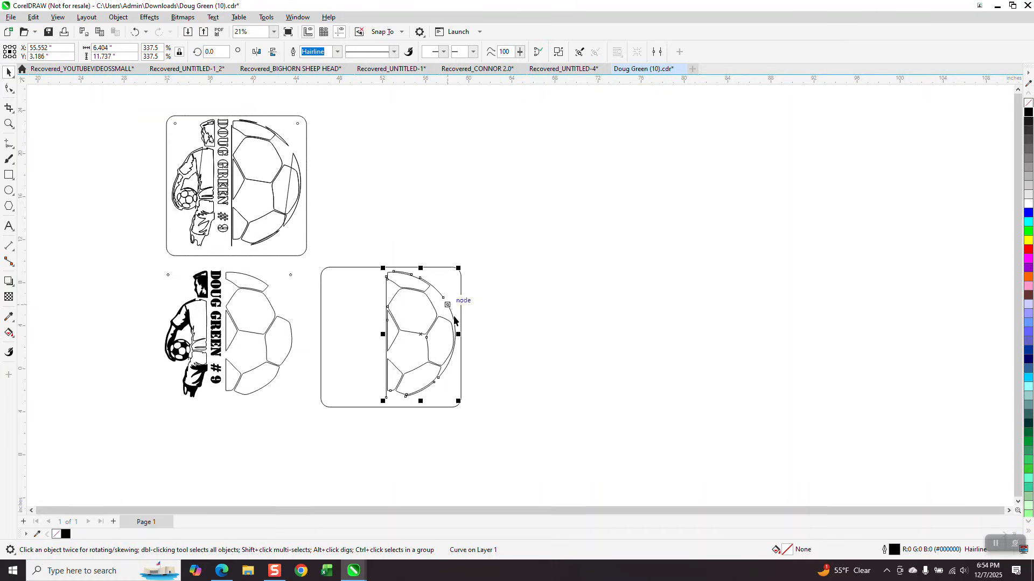
- Delete the five leftover ball pieces from the lower-left sign
{"action": "left_click", "coordinate": [282, 335]}
{"action": "key", "text": "Delete"}
{"action": "left_click", "coordinate": [256, 289]}
{"action": "key", "text": "Delete"}
{"action": "left_click", "coordinate": [253, 325]}
{"action": "key", "text": "Delete"}
{"action": "left_click", "coordinate": [229, 332]}
{"action": "key", "text": "Delete"}
{"action": "left_click", "coordinate": [247, 371]}
{"action": "key", "text": "Delete"}
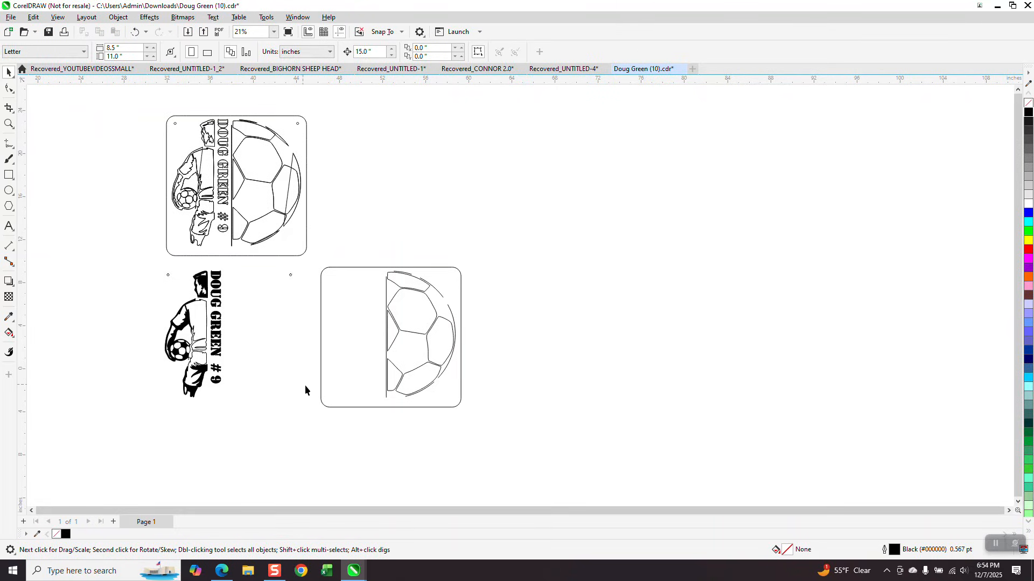
- Remove the fill from the player and name artwork, leaving outlines
{"action": "left_click", "coordinate": [9, 124]}
{"action": "left_click_drag", "start_coordinate": [136, 258], "coordinate": [345, 454]}
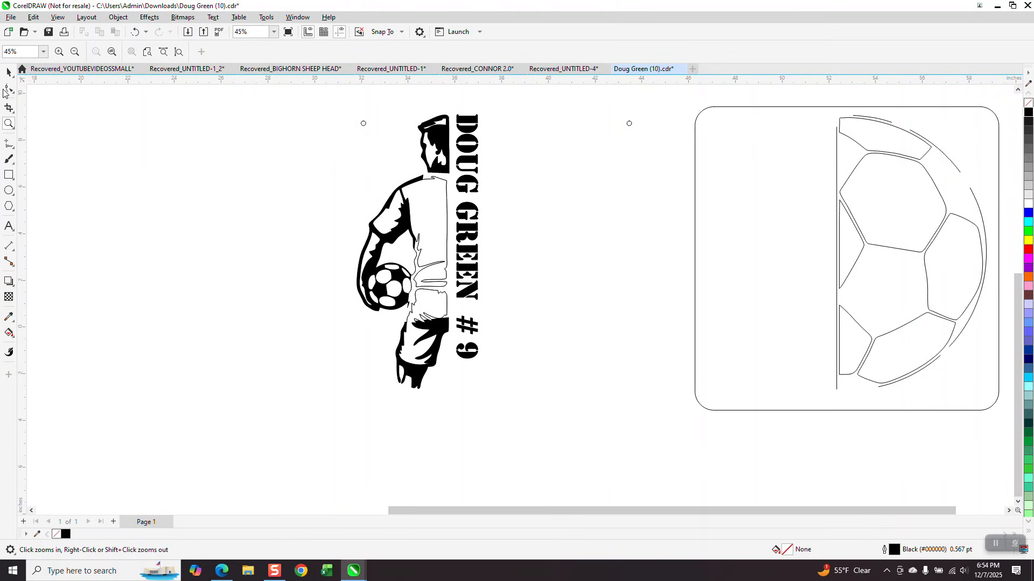
{"action": "left_click", "coordinate": [9, 72]}
{"action": "scroll", "coordinate": [306, 181], "scroll_direction": "down", "scroll_amount": 2}
{"action": "left_click_drag", "start_coordinate": [323, 134], "coordinate": [452, 335]}
{"action": "left_click", "coordinate": [1028, 106]}
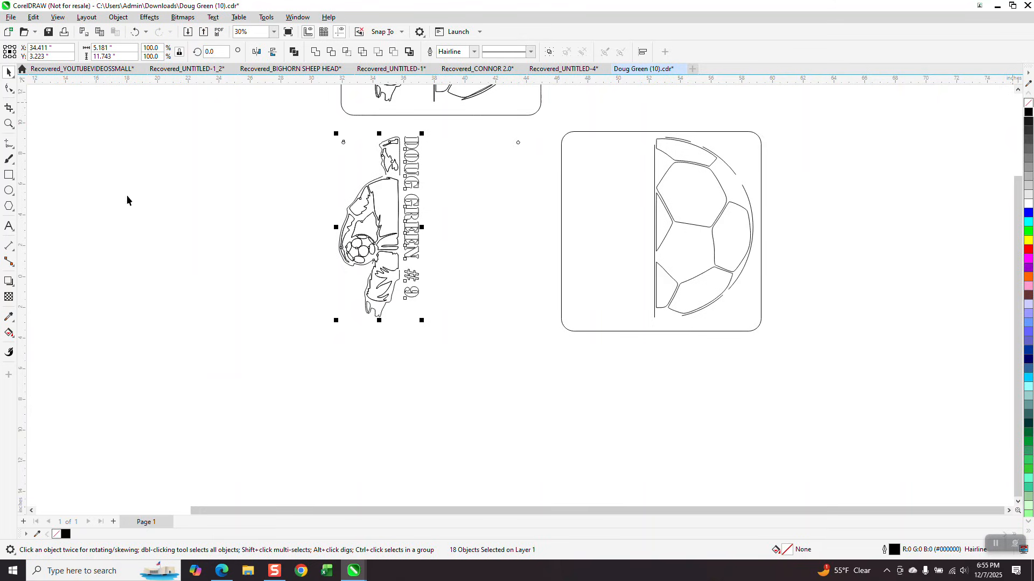
- Nudge the soccer player outline 15 inches left, away from the vertical name
{"action": "left_click", "coordinate": [9, 124]}
{"action": "left_click_drag", "start_coordinate": [336, 144], "coordinate": [480, 318]}
{"action": "scroll", "coordinate": [721, 287], "scroll_direction": "down", "scroll_amount": 1}
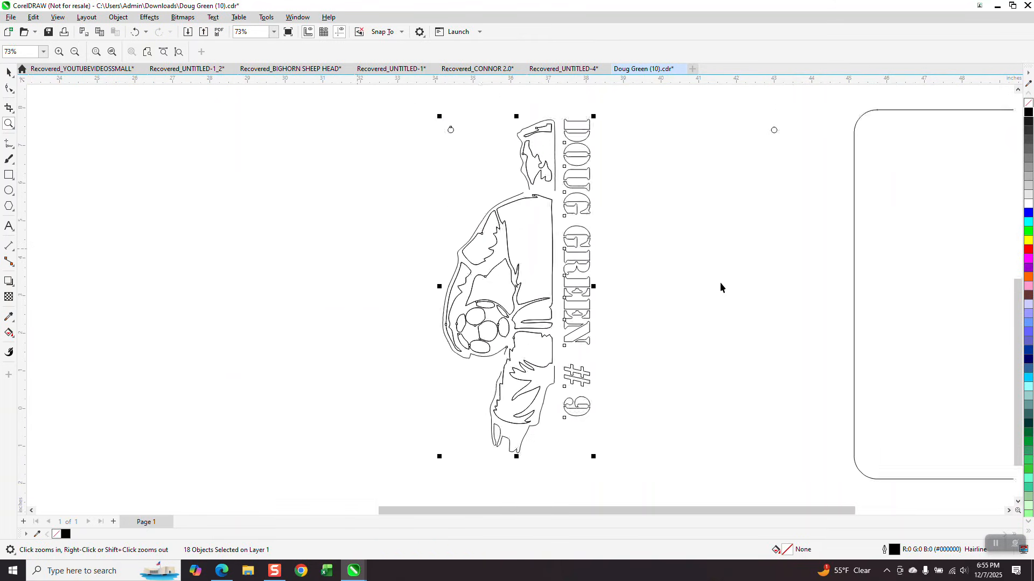
{"action": "key", "text": "space"}
{"action": "left_click", "coordinate": [410, 311]}
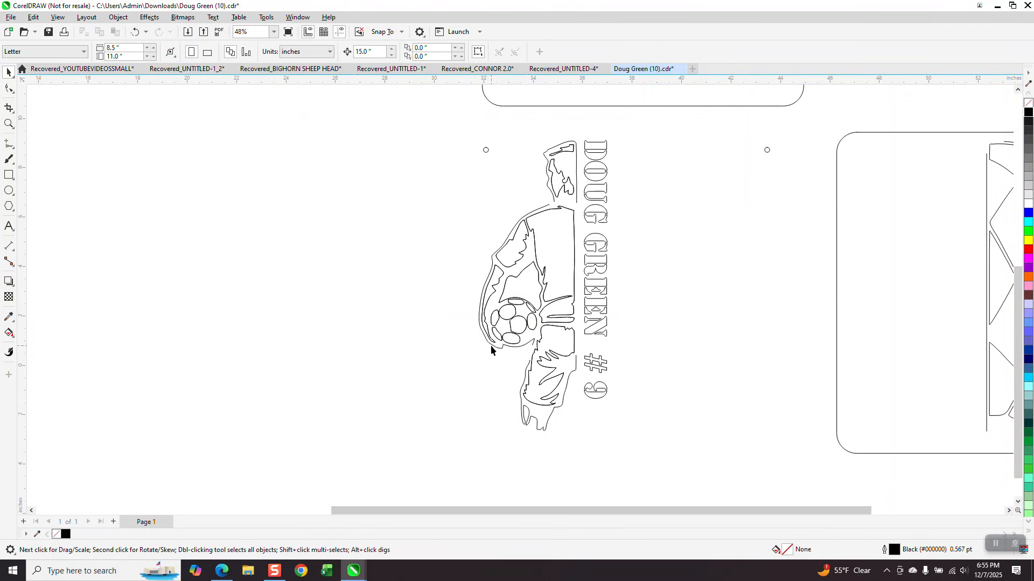
{"action": "left_click", "coordinate": [491, 346]}
{"action": "key", "text": "Left"}
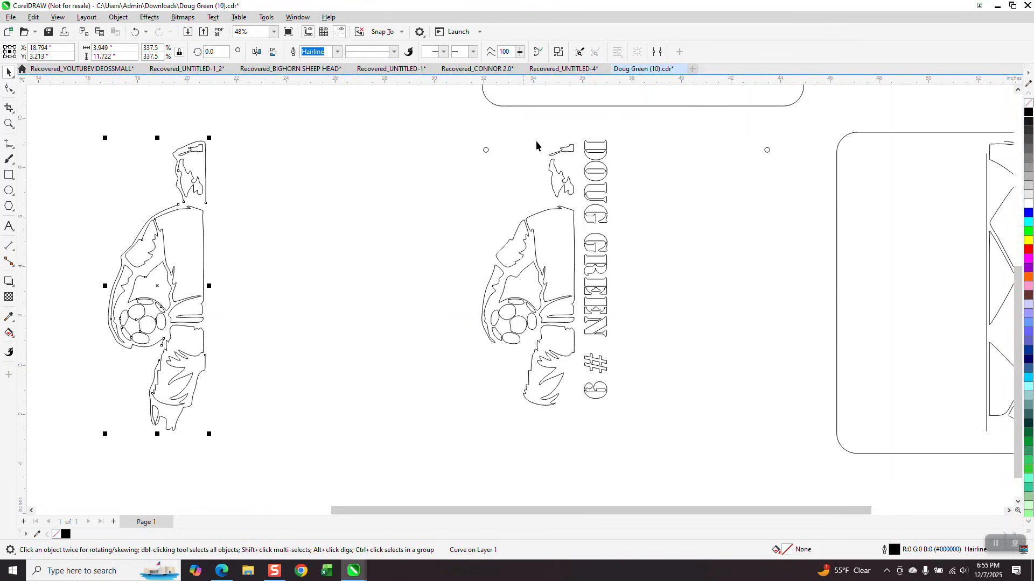
- Delete the player figure pieces beside the name, then undo those deletions
{"action": "mouse_move", "coordinate": [574, 132]}
{"action": "left_mouse_down"}
{"action": "mouse_move", "coordinate": [570, 390]}
{"action": "mouse_move", "coordinate": [508, 427]}
{"action": "mouse_move", "coordinate": [491, 423]}
{"action": "left_mouse_up"}
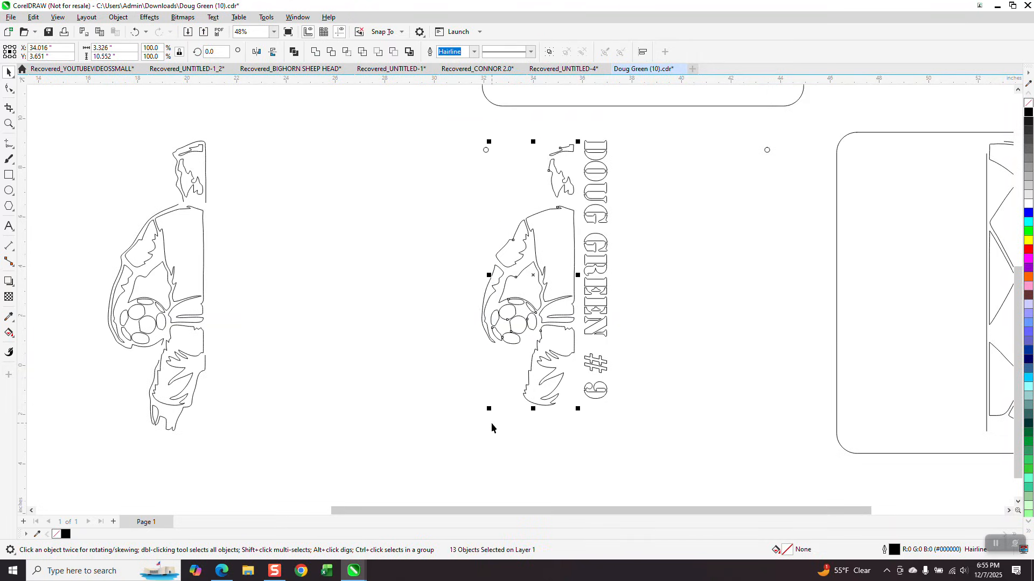
{"action": "key", "text": "Delete"}
{"action": "left_click_drag", "start_coordinate": [476, 259], "coordinate": [525, 371]}
{"action": "key", "text": "Delete"}
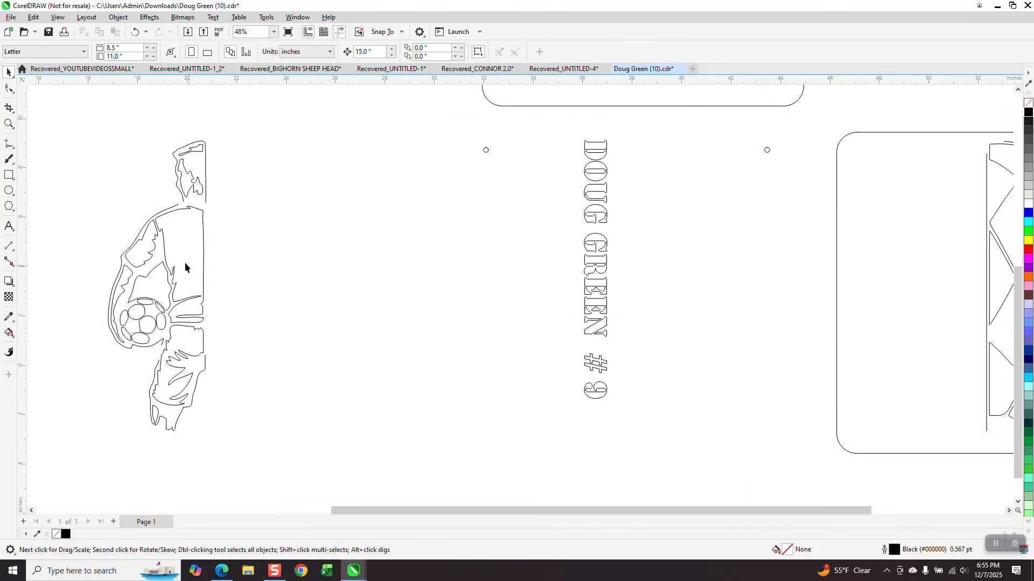
{"action": "left_click", "coordinate": [202, 225]}
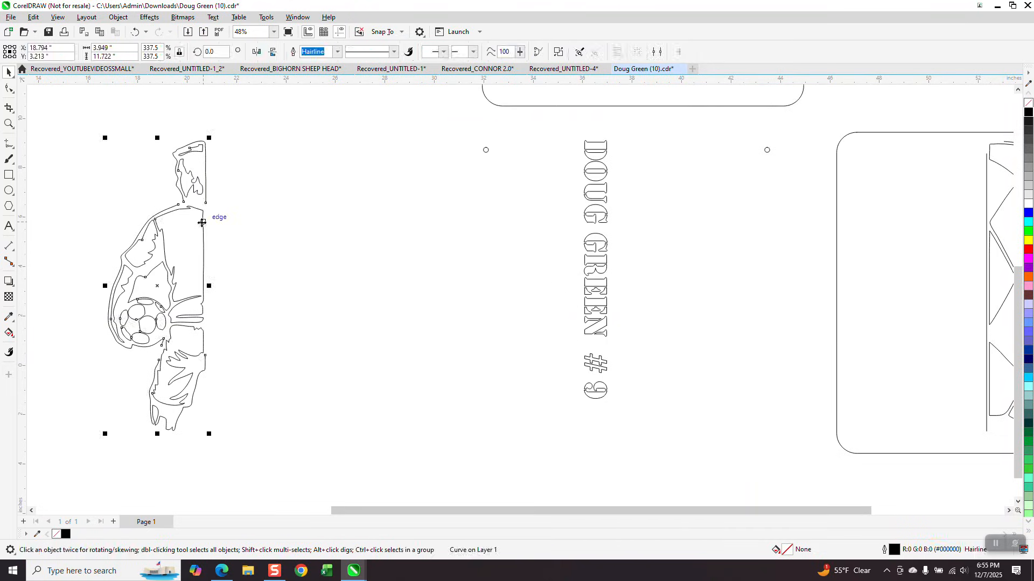
{"action": "left_click", "coordinate": [137, 36]}
{"action": "left_click", "coordinate": [136, 36]}
{"action": "left_click", "coordinate": [137, 36]}
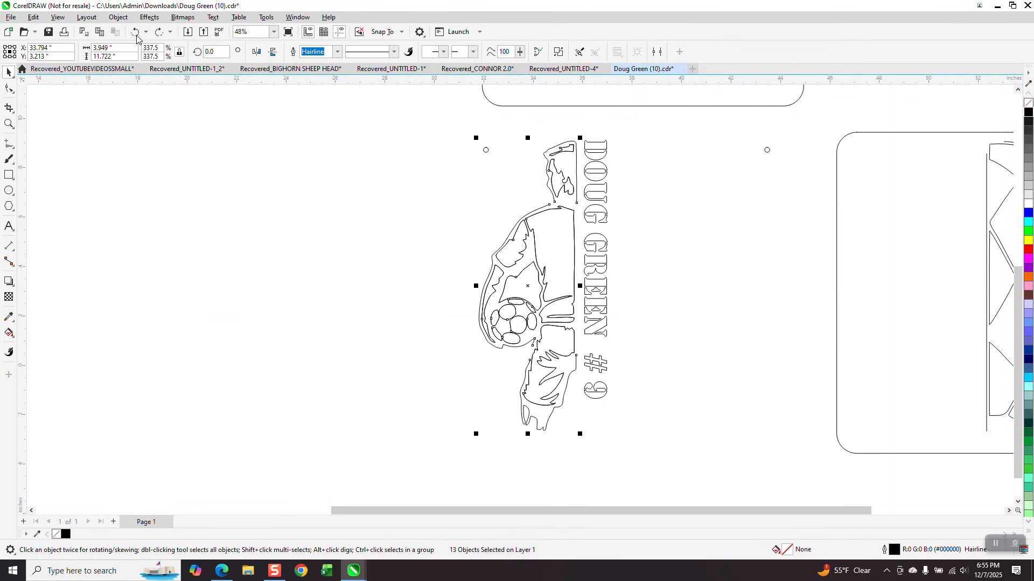
- Shift the hanging-hole circle 15" right, pull the figure's outer outline aside, delete its inner curves
{"action": "left_click", "coordinate": [488, 151]}
{"action": "left_click", "coordinate": [487, 150]}
{"action": "key", "text": "Right"}
{"action": "key", "text": "Right"}
{"action": "left_click_drag", "start_coordinate": [516, 348], "coordinate": [580, 440]}
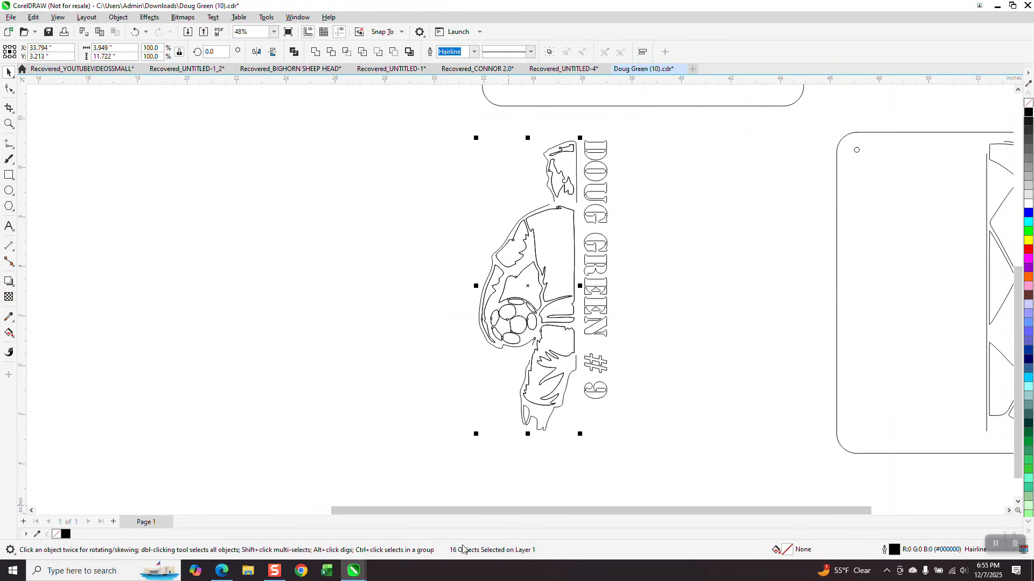
{"action": "left_click", "coordinate": [487, 411]}
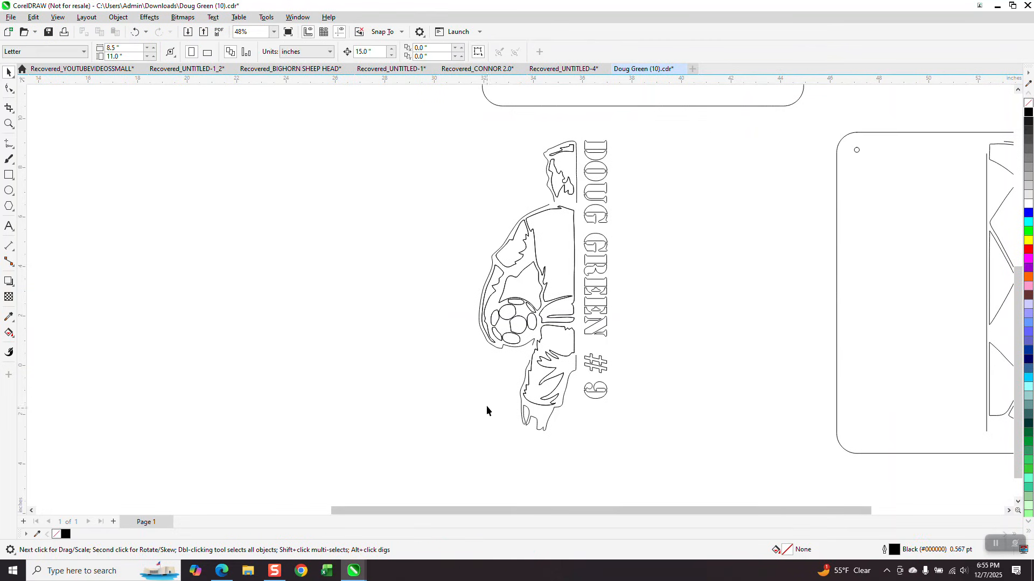
{"action": "left_click", "coordinate": [493, 347]}
{"action": "left_click_drag", "start_coordinate": [493, 347], "coordinate": [123, 349]}
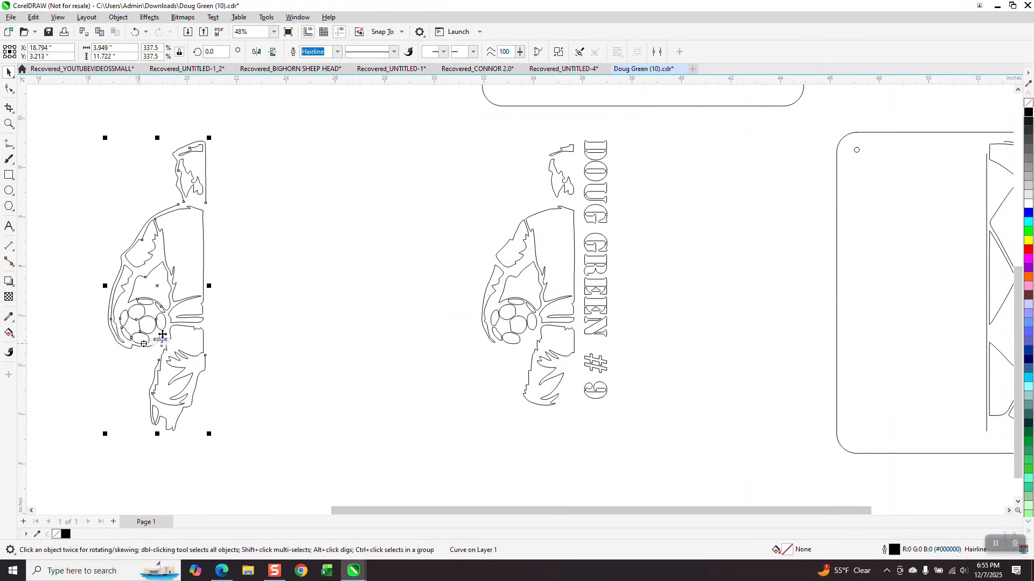
{"action": "left_click_drag", "start_coordinate": [495, 131], "coordinate": [583, 409]}
{"action": "key", "text": "Delete"}
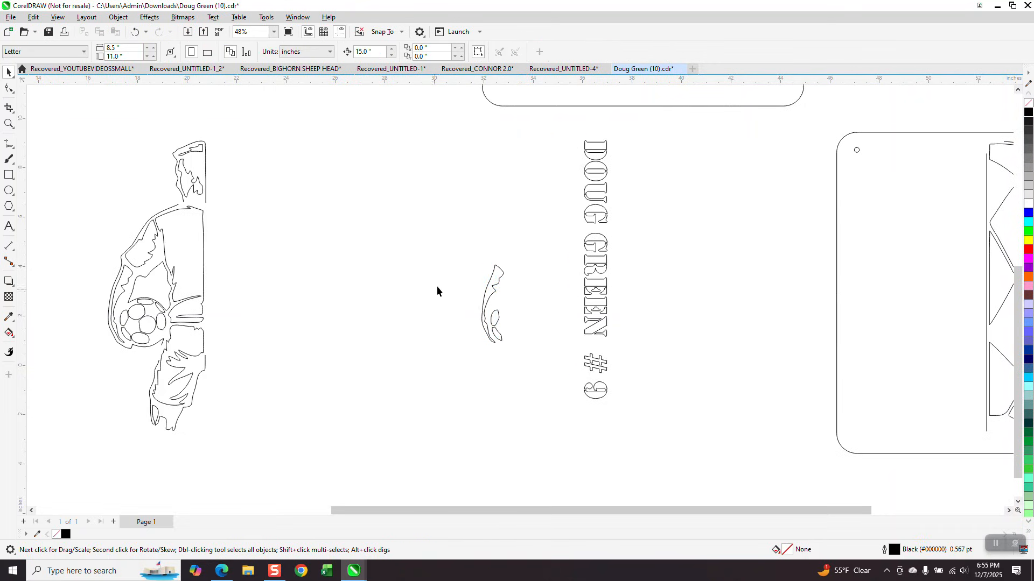
{"action": "left_click_drag", "start_coordinate": [550, 366], "coordinate": [551, 366]}
{"action": "key", "text": "Delete"}
- Move the left player copy 15 inches right, beside the vertical name
{"action": "left_click_drag", "start_coordinate": [87, 121], "coordinate": [300, 441]}
{"action": "key", "text": "Right"}
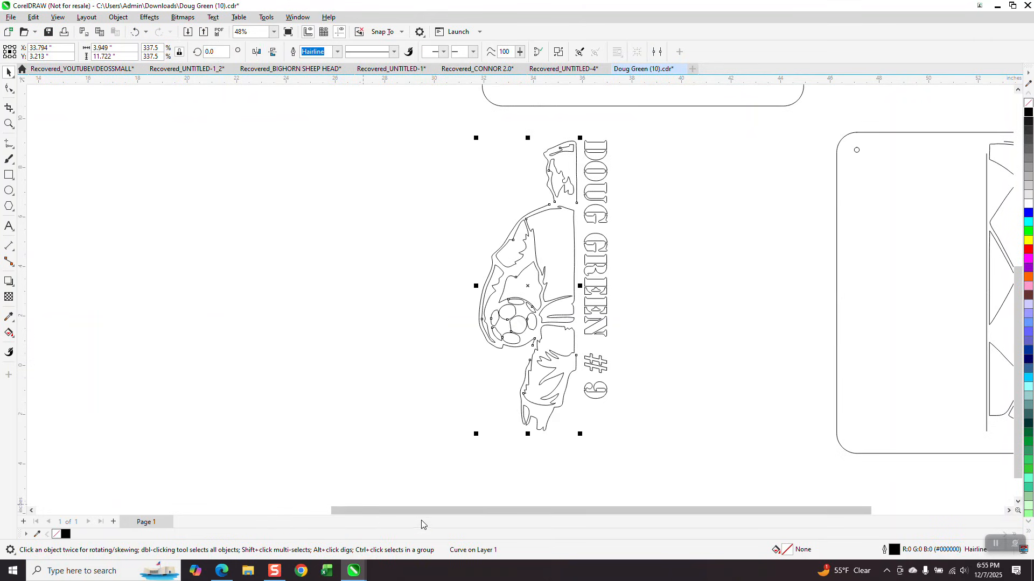
{"action": "left_click", "coordinate": [483, 202]}
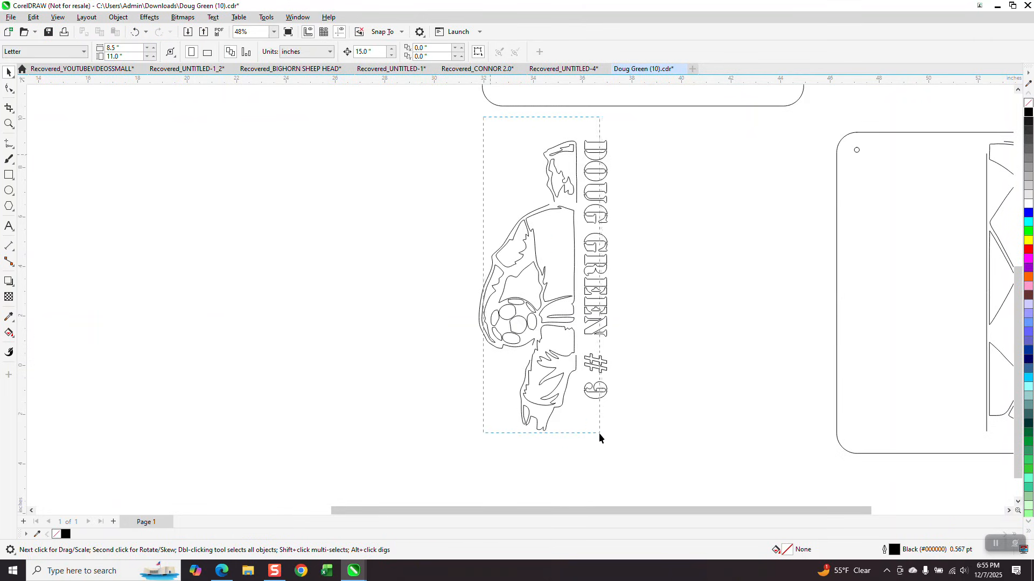
{"action": "left_click_drag", "start_coordinate": [585, 449], "coordinate": [583, 453]}
{"action": "left_click", "coordinate": [521, 405]}
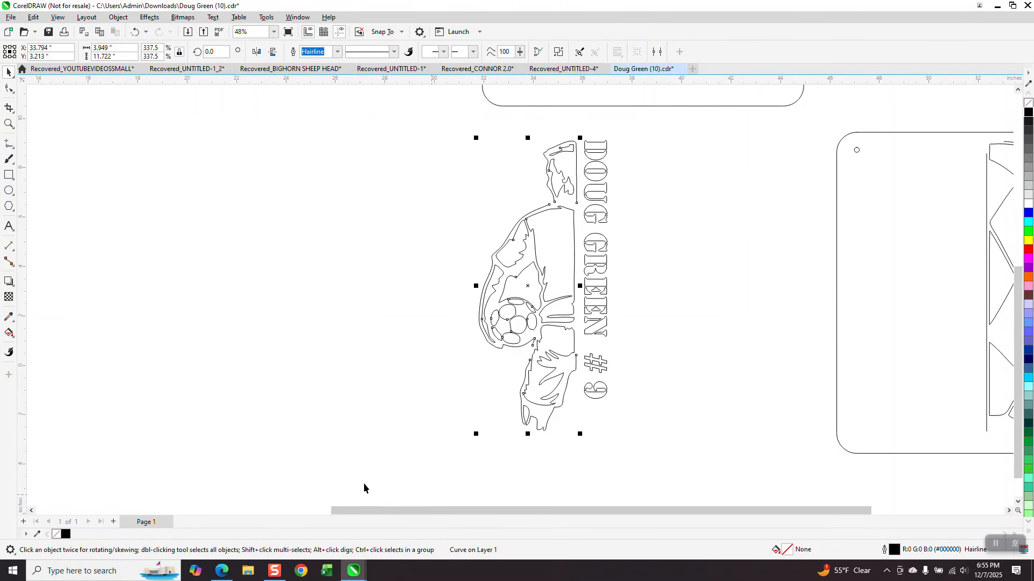
{"action": "scroll", "coordinate": [242, 455], "scroll_direction": "down", "scroll_amount": 5}
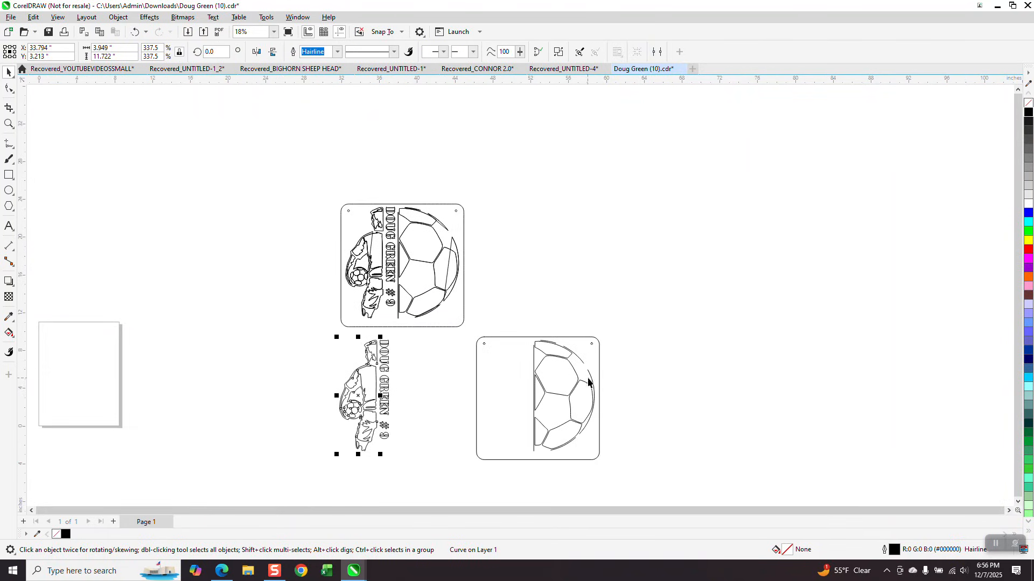
{"action": "left_click", "coordinate": [591, 379]}
{"action": "left_click", "coordinate": [9, 124]}
{"action": "left_click_drag", "start_coordinate": [520, 325], "coordinate": [659, 476]}
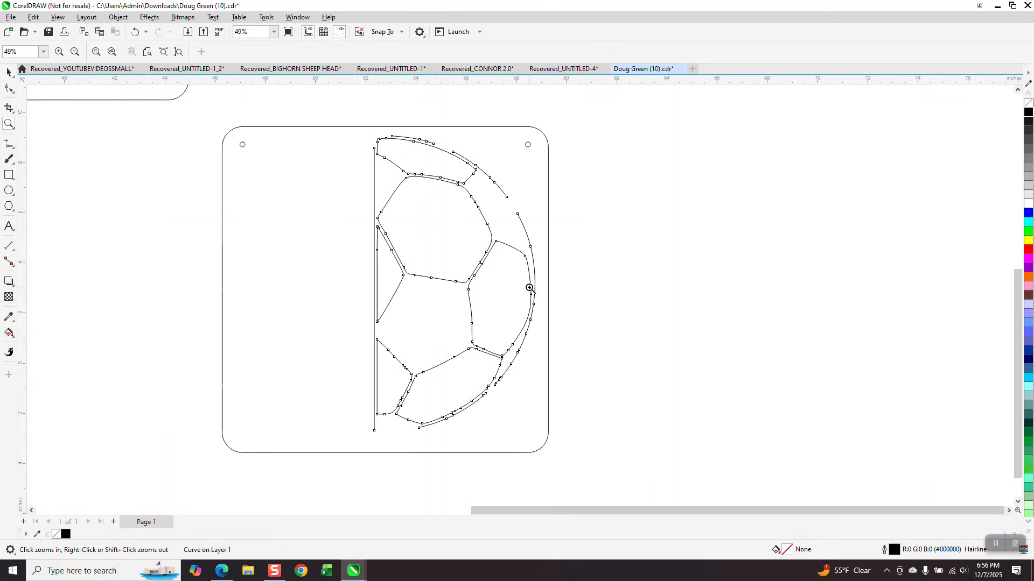
{"action": "left_click_drag", "start_coordinate": [545, 300], "coordinate": [442, 434]}
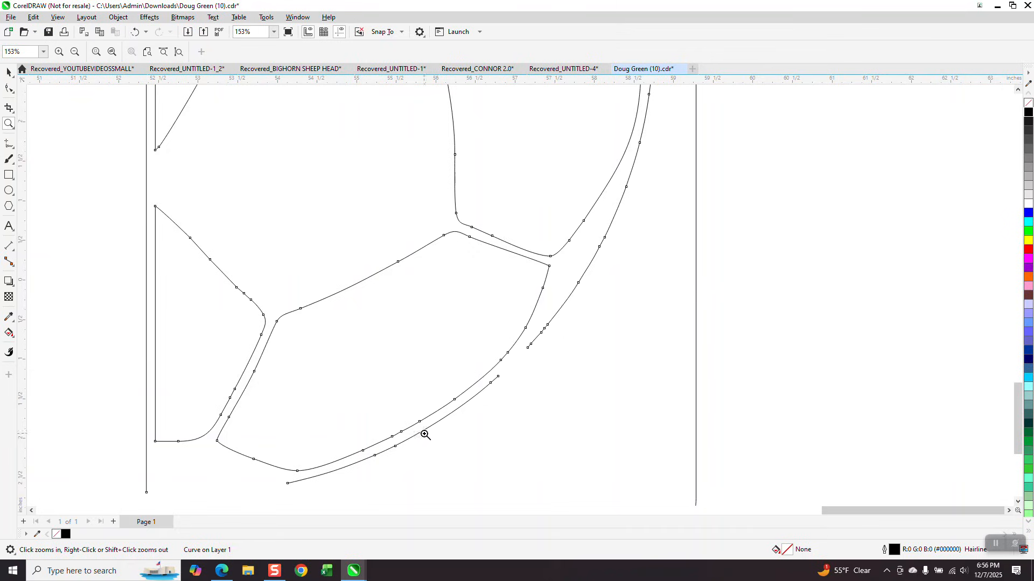
{"action": "scroll", "coordinate": [376, 486], "scroll_direction": "down", "scroll_amount": 1}
{"action": "scroll", "coordinate": [528, 354], "scroll_direction": "down", "scroll_amount": 1}
{"action": "scroll", "coordinate": [528, 354], "scroll_direction": "down", "scroll_amount": 2}
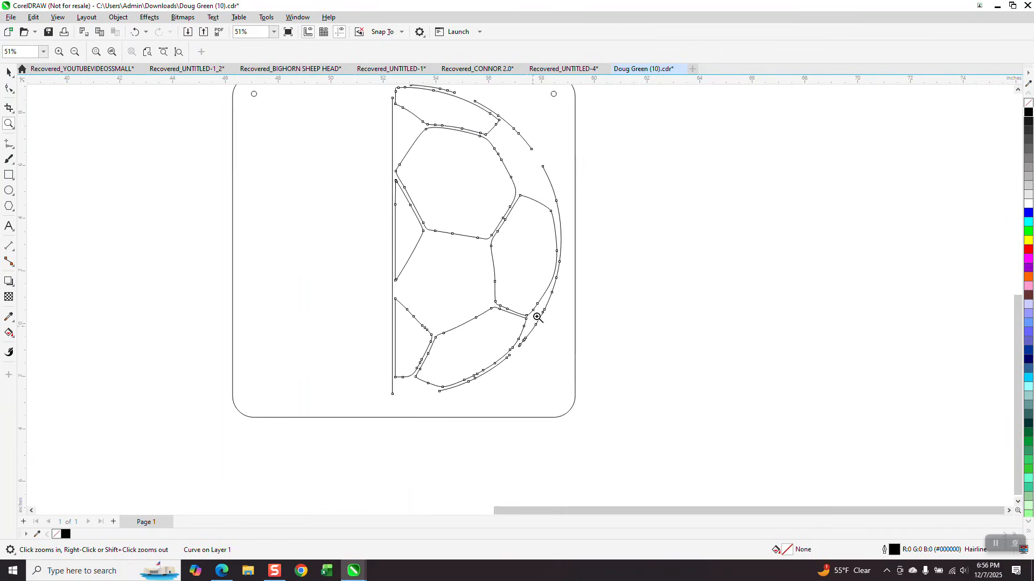
{"action": "scroll", "coordinate": [538, 166], "scroll_direction": "up", "scroll_amount": 3}
{"action": "scroll", "coordinate": [487, 239], "scroll_direction": "down", "scroll_amount": 2}
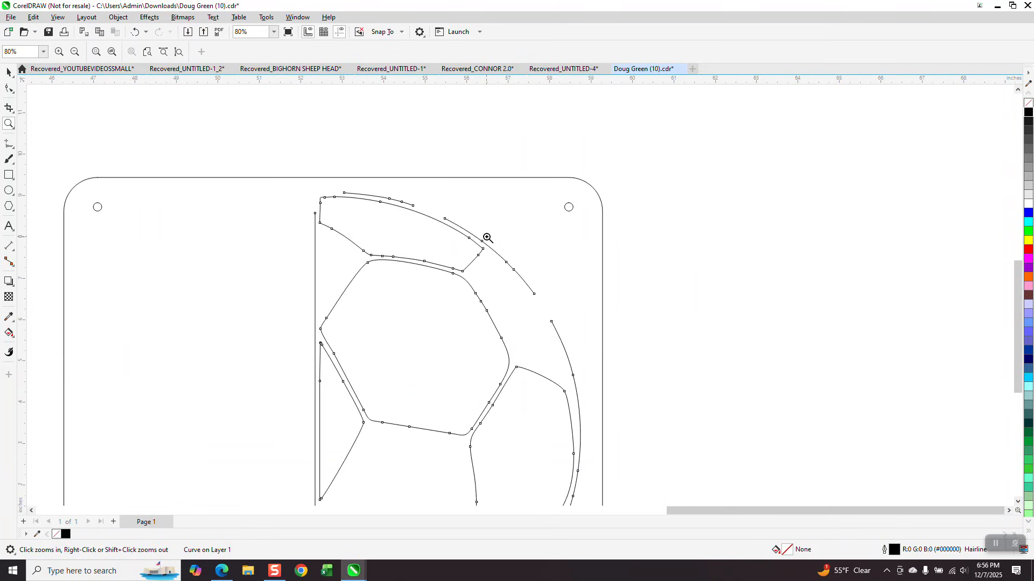
{"action": "scroll", "coordinate": [482, 239], "scroll_direction": "down", "scroll_amount": 2}
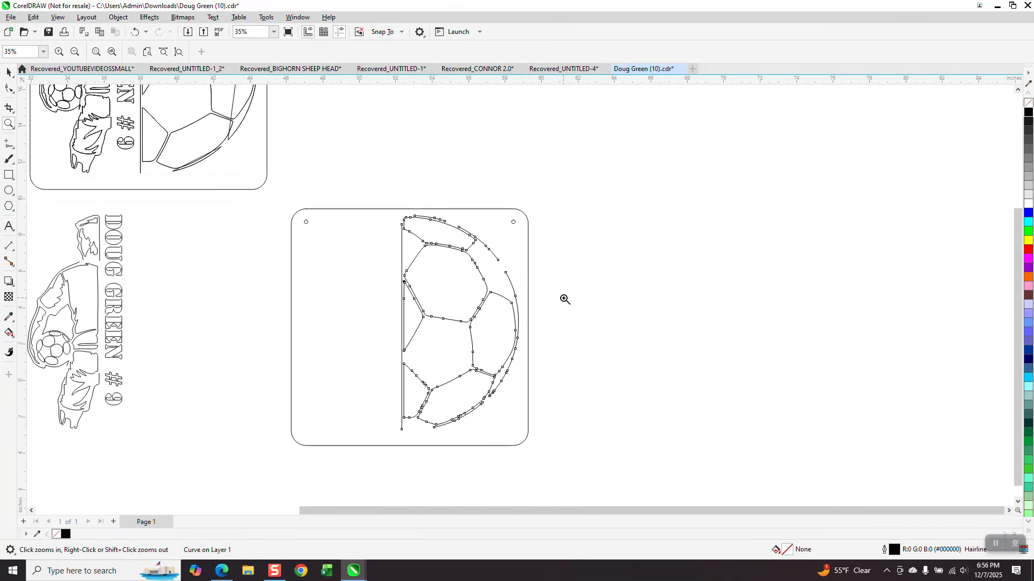
- Break the half-ball outline into 11 curves with Break Curve Apart, test-moving one arc then undoing
{"action": "left_click", "coordinate": [8, 72]}
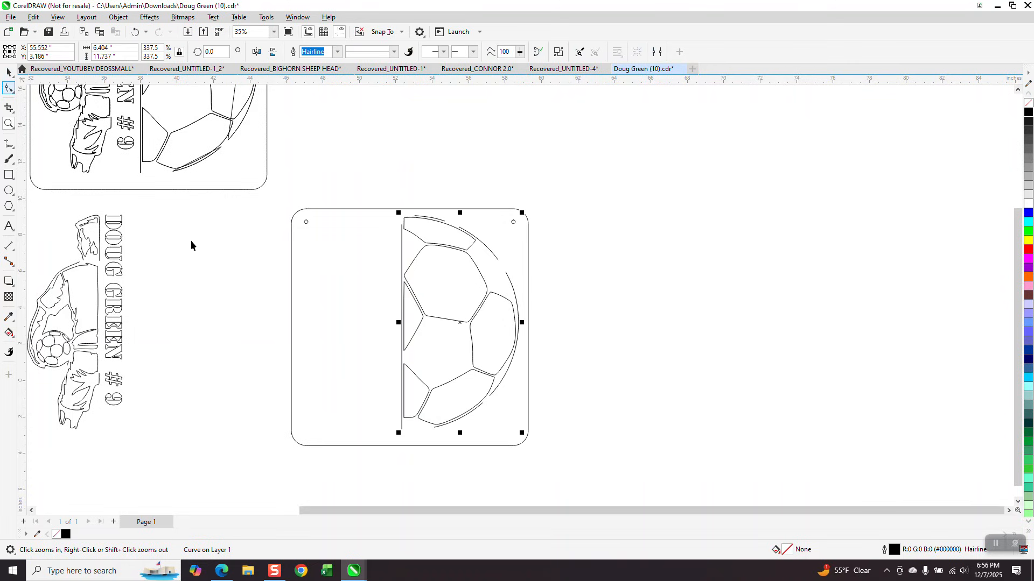
{"action": "scroll", "coordinate": [189, 240], "scroll_direction": "down", "scroll_amount": 1}
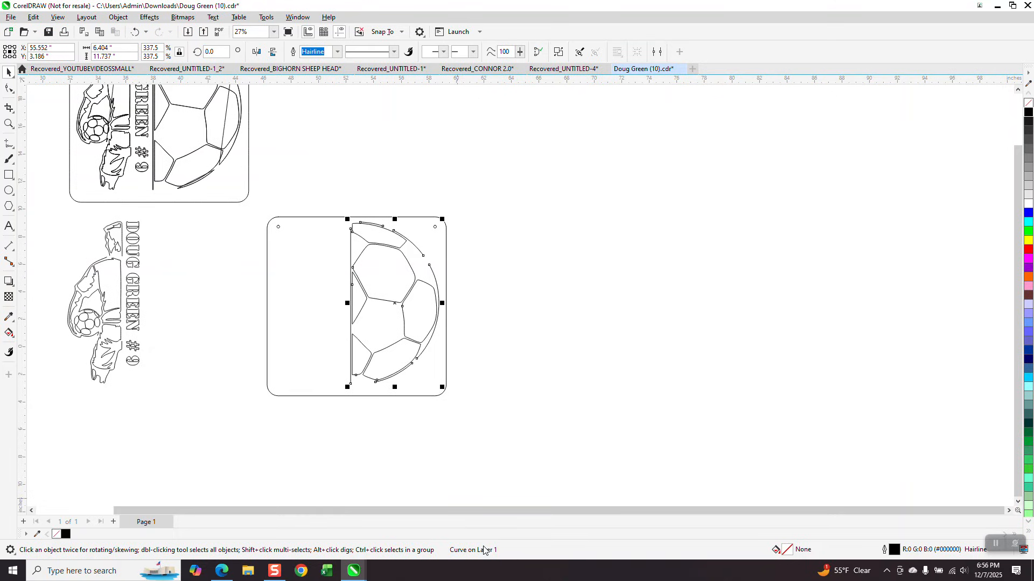
{"action": "left_click", "coordinate": [118, 17]}
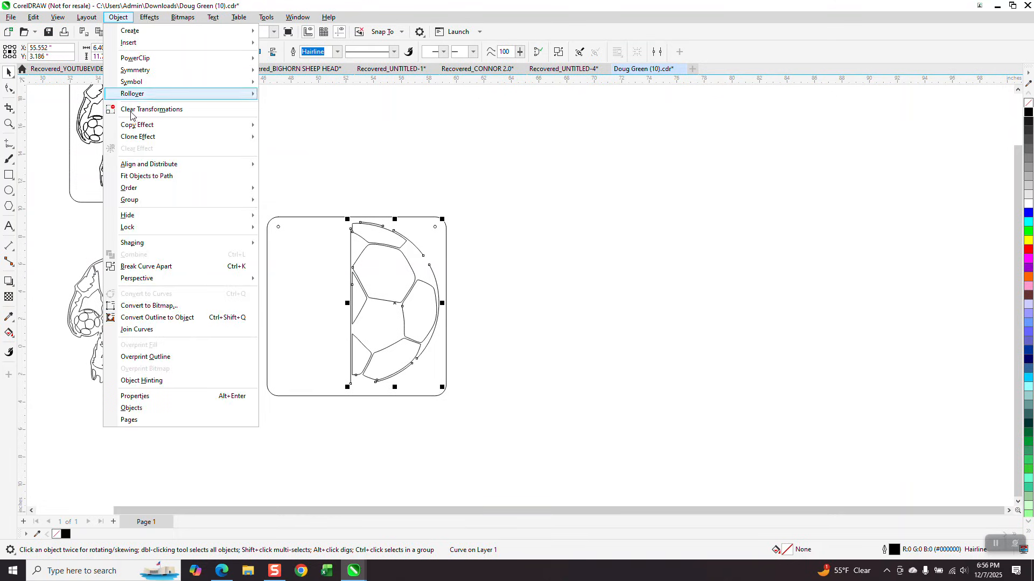
{"action": "left_click", "coordinate": [151, 266]}
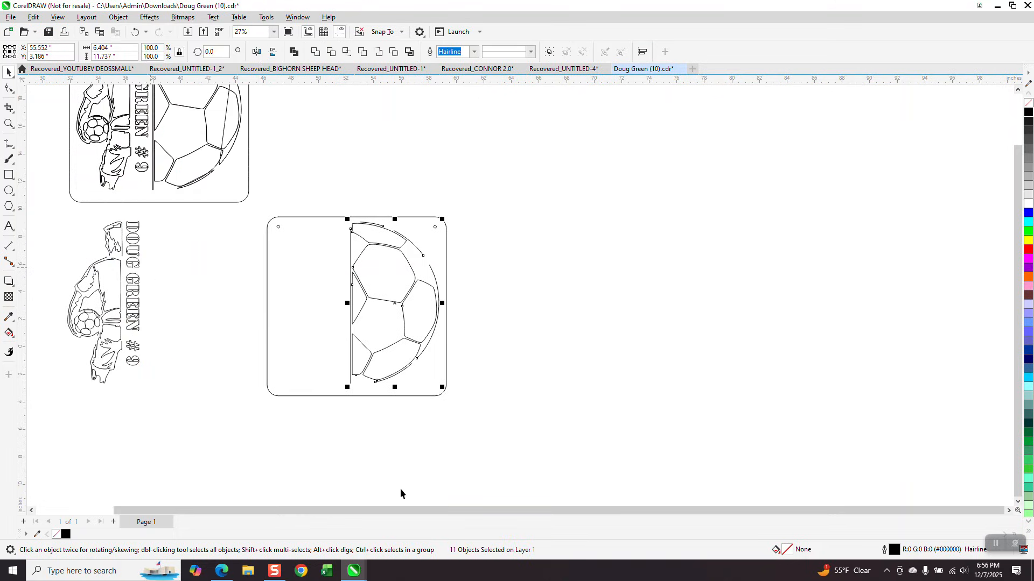
{"action": "left_click", "coordinate": [496, 346]}
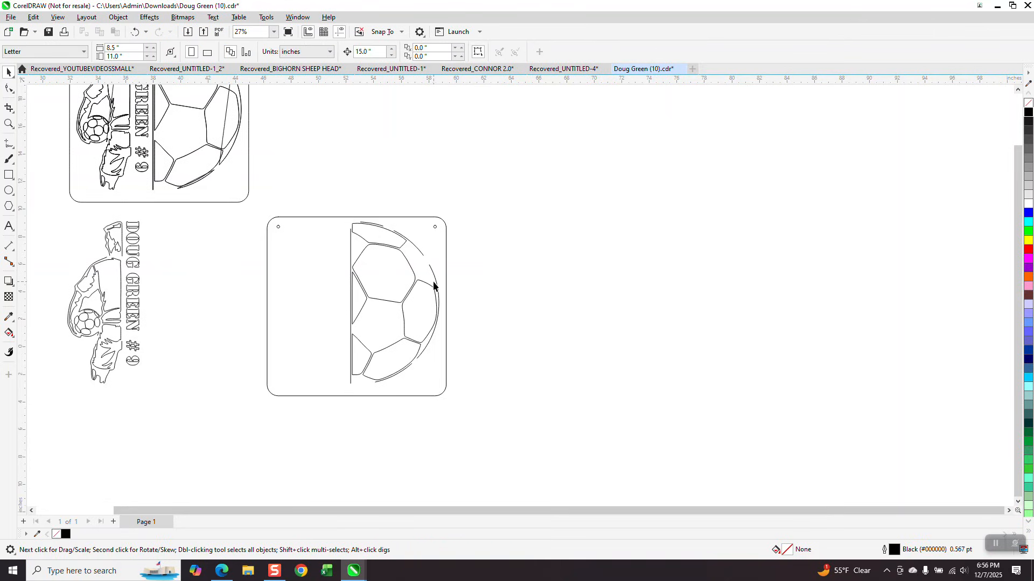
{"action": "left_click_drag", "start_coordinate": [436, 286], "coordinate": [467, 286]}
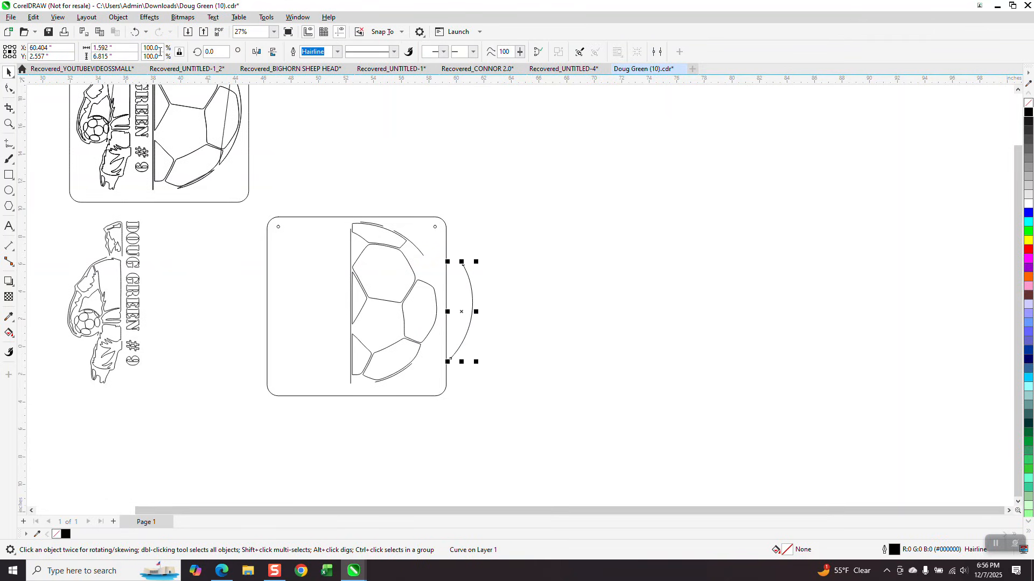
{"action": "left_click", "coordinate": [134, 36]}
{"action": "left_click", "coordinate": [112, 239]}
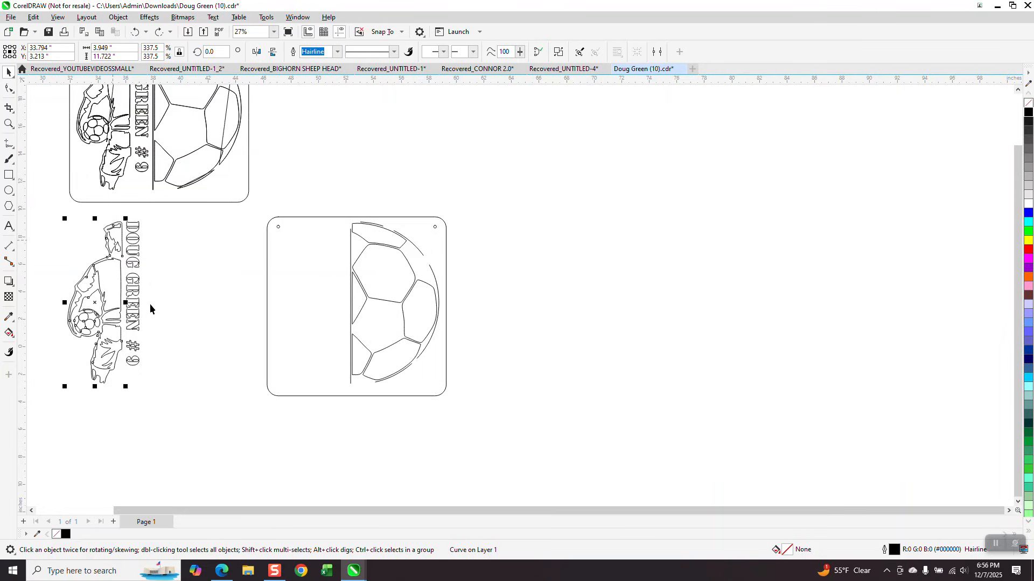
{"action": "scroll", "coordinate": [192, 332], "scroll_direction": "down", "scroll_amount": 1}
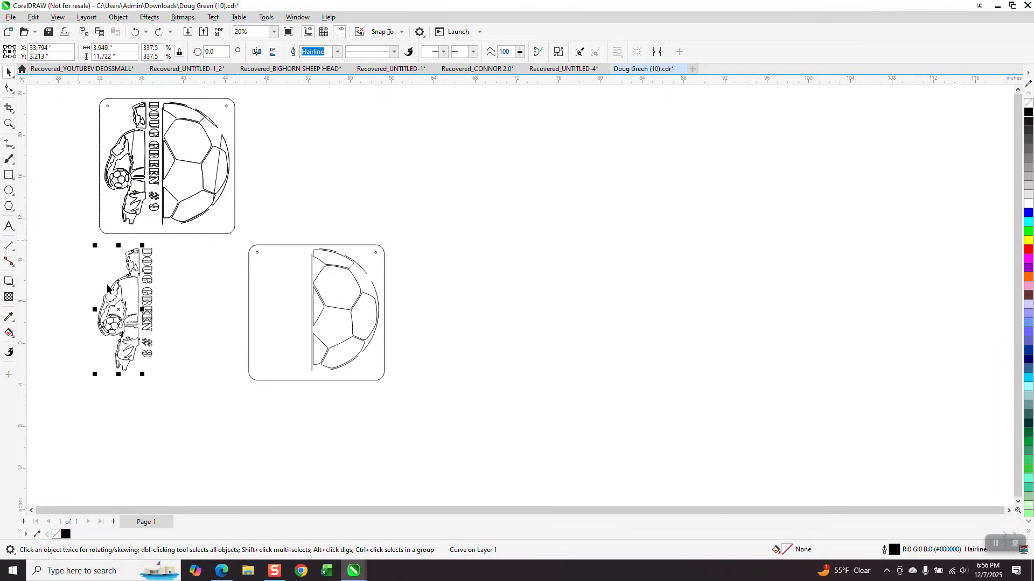
{"action": "left_click", "coordinate": [118, 17]}
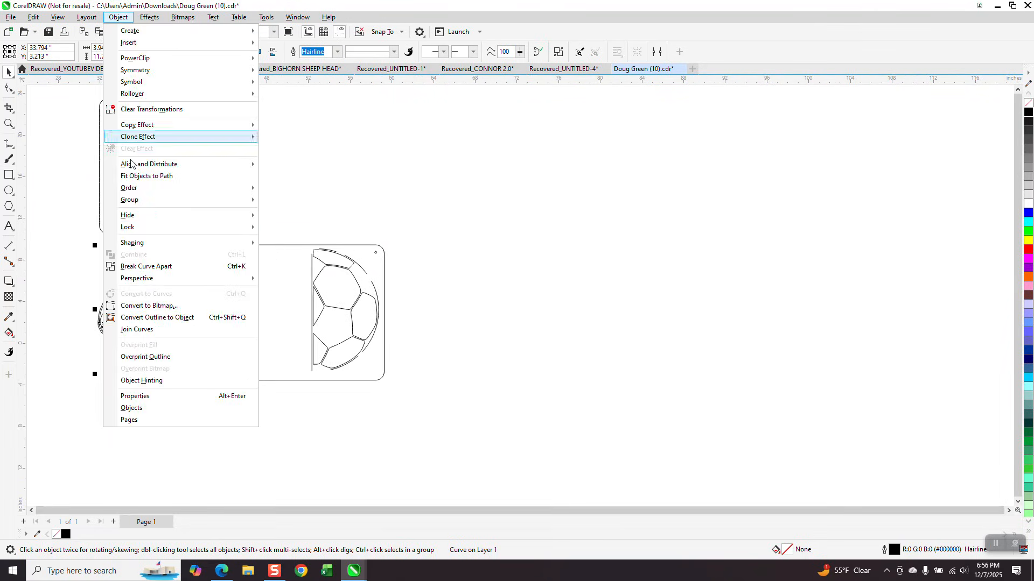
{"action": "left_click", "coordinate": [154, 266]}
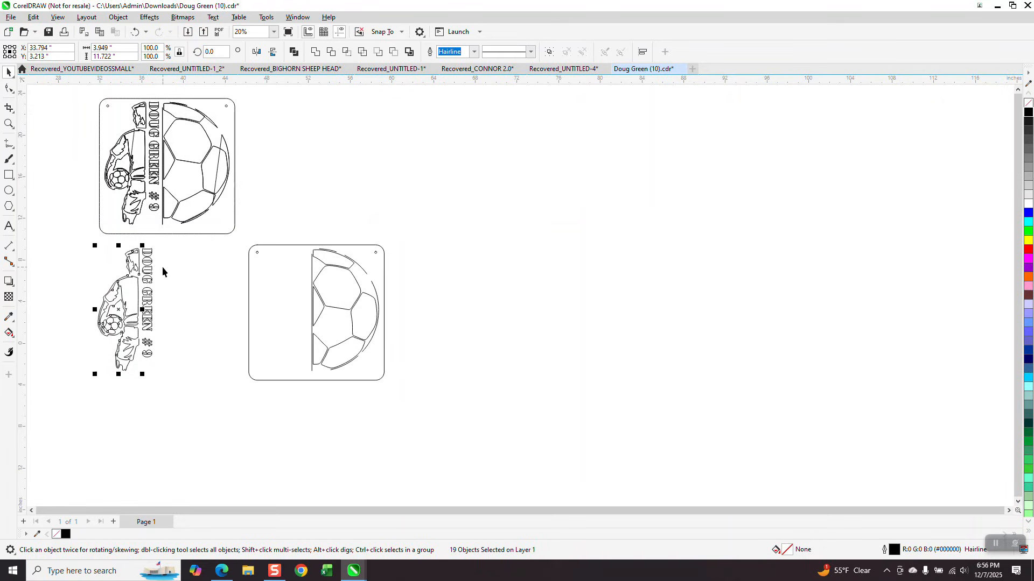
{"action": "key", "text": "Right"}
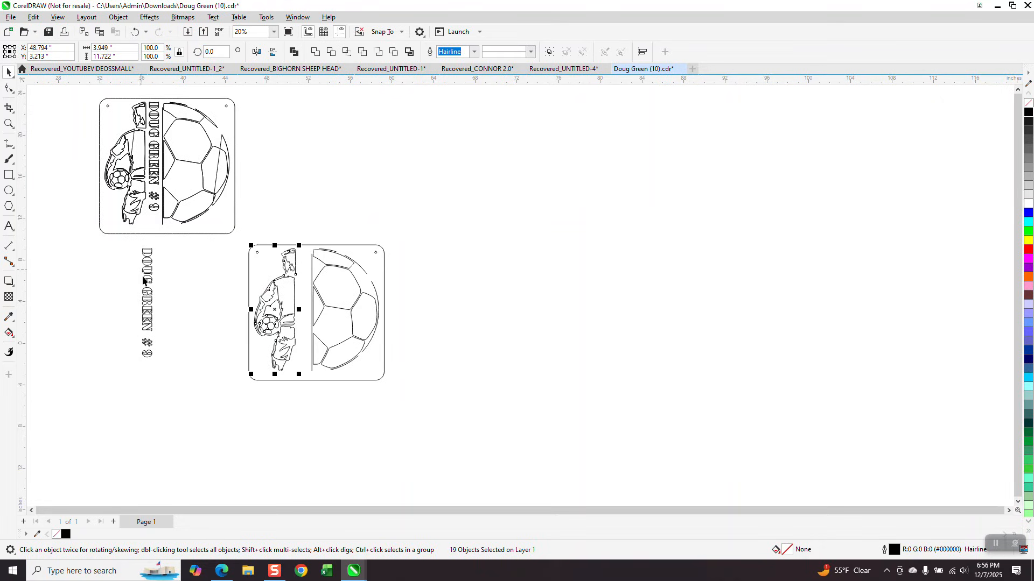
{"action": "left_click", "coordinate": [148, 275]}
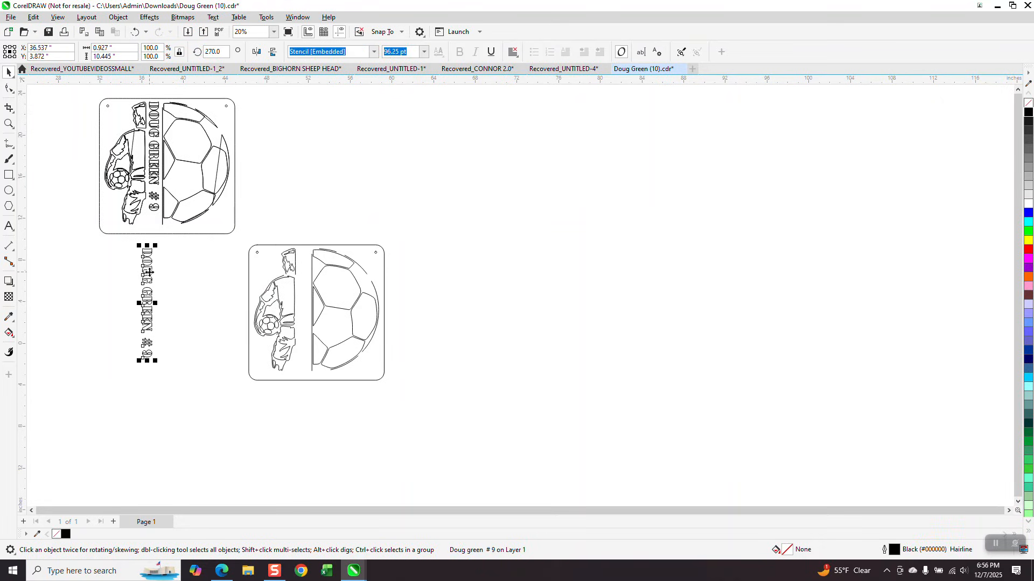
{"action": "key", "text": "Right"}
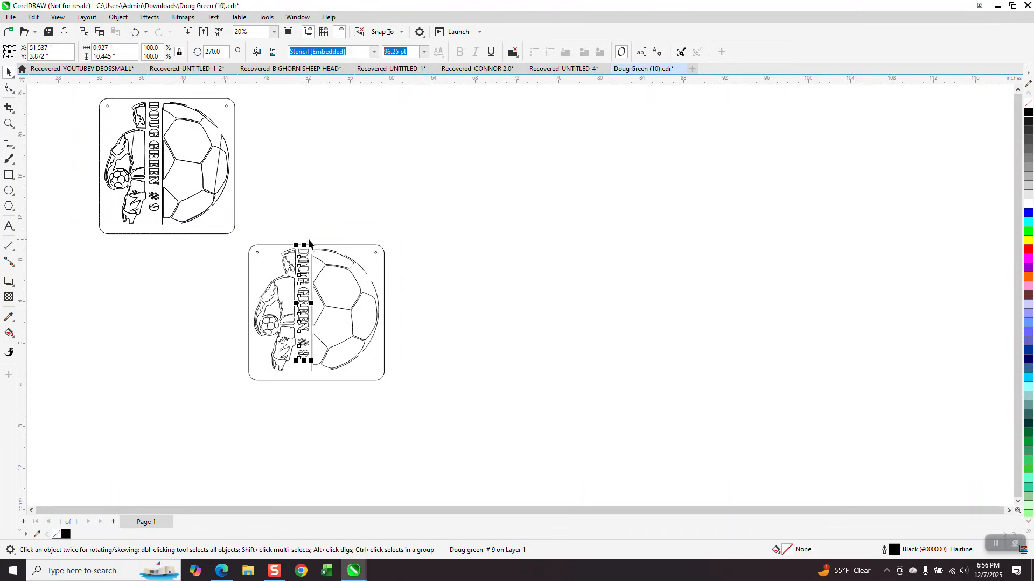
{"action": "left_click", "coordinate": [8, 123]}
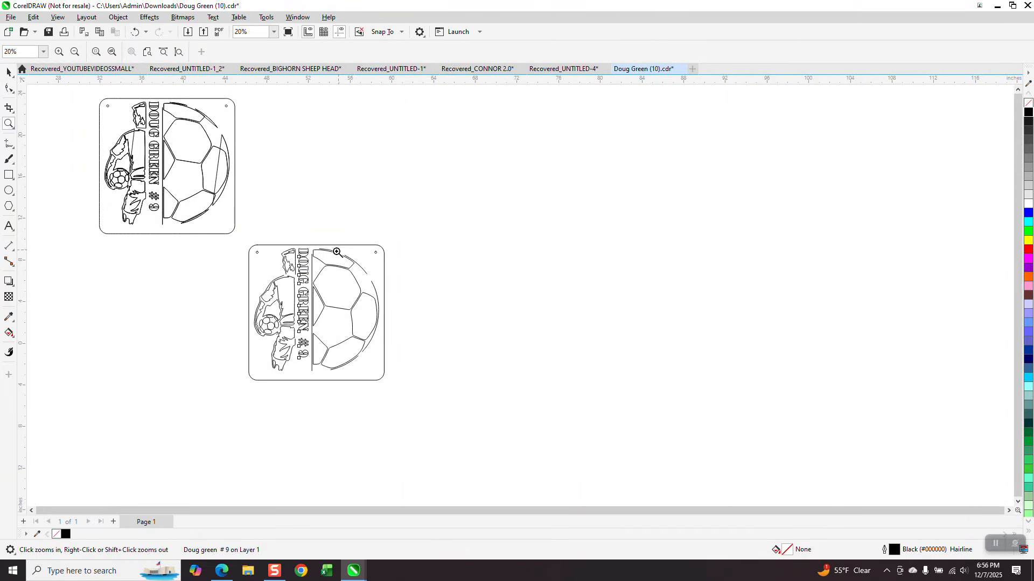
{"action": "left_click_drag", "start_coordinate": [248, 242], "coordinate": [418, 399]}
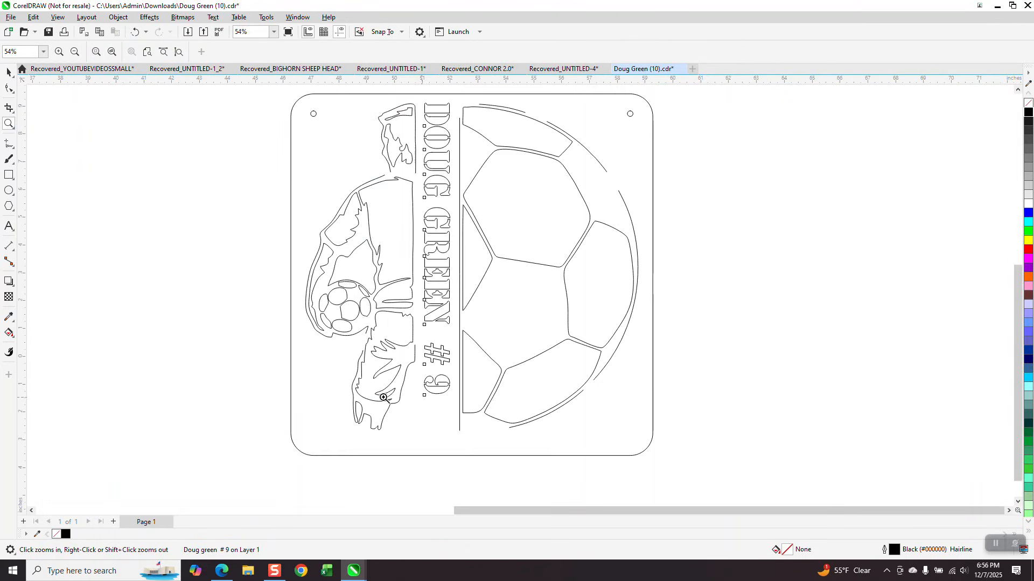
{"action": "right_click", "coordinate": [395, 398]}
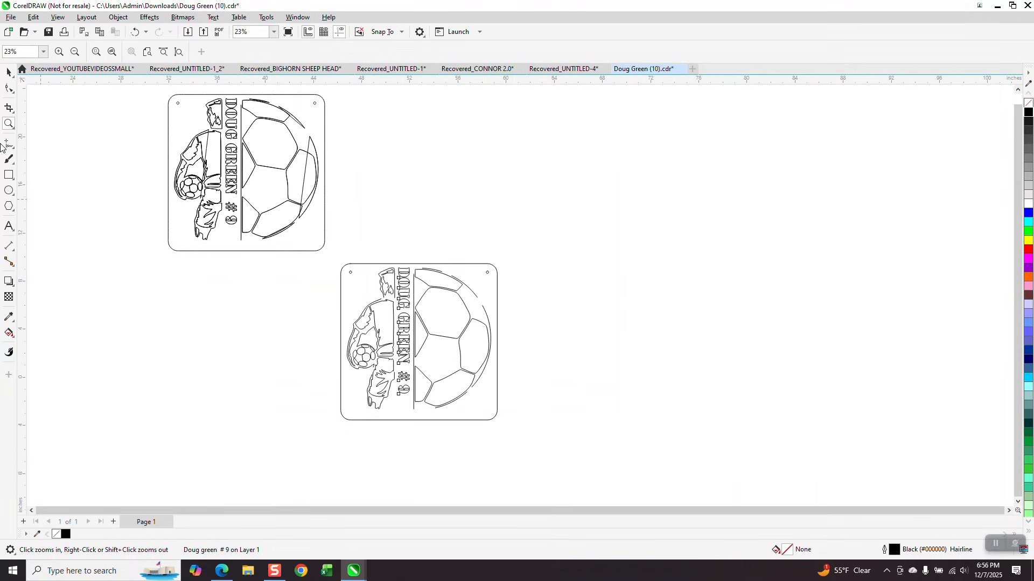
{"action": "left_click", "coordinate": [9, 72]}
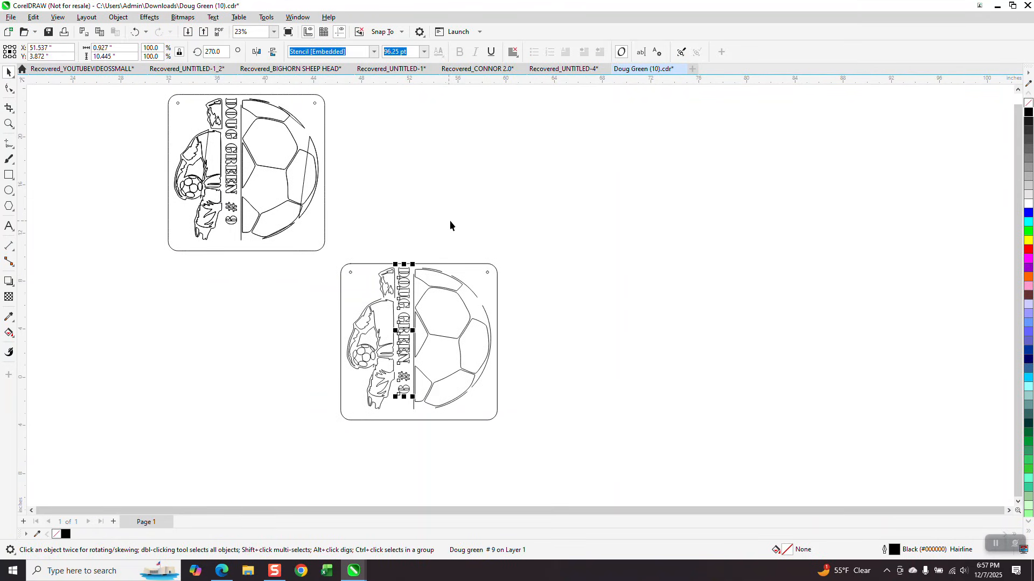
- Import the sign's dxf3 export at 1:1 (13 × 13 in) and place it right of the upper sign
{"action": "right_click", "coordinate": [557, 238]}
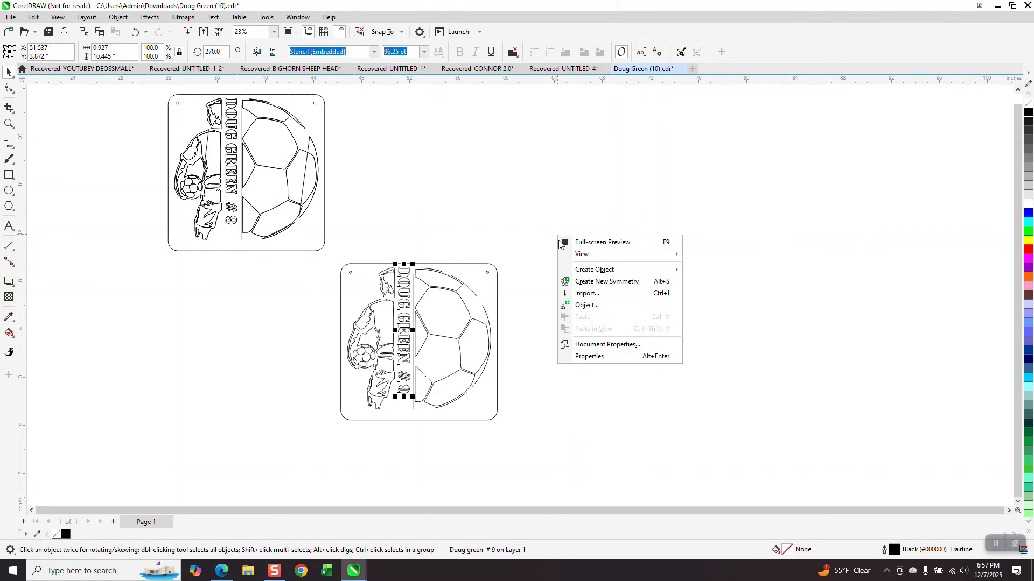
{"action": "left_click", "coordinate": [581, 293]}
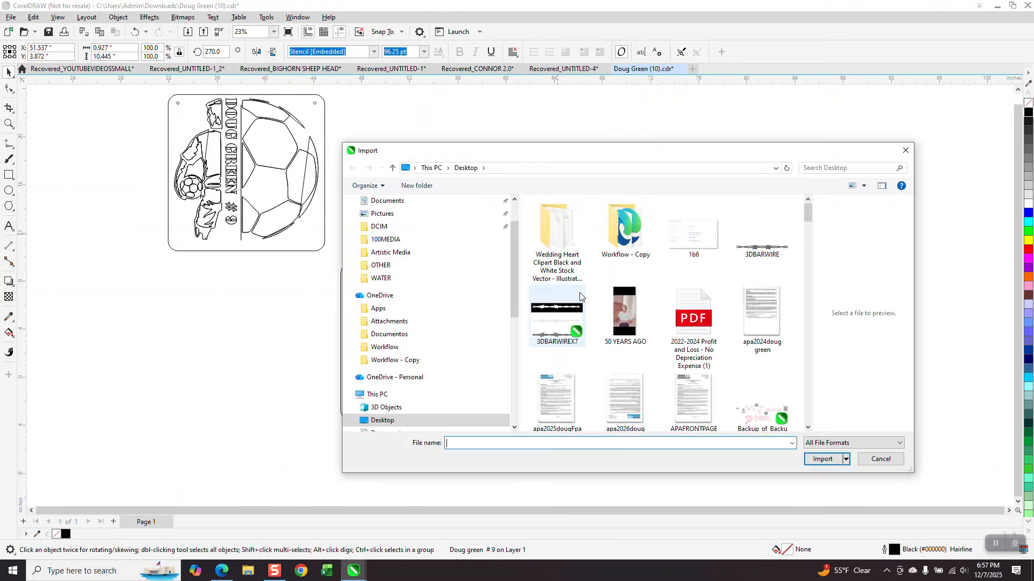
{"action": "type", "text": "d"}
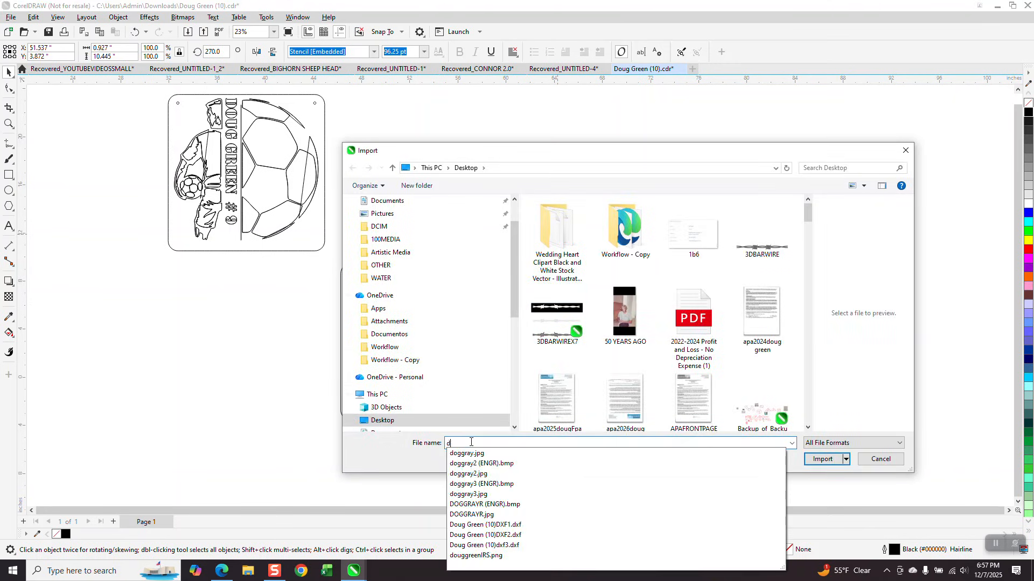
{"action": "type", "text": "o"}
{"action": "left_click", "coordinate": [514, 547]}
{"action": "left_click", "coordinate": [823, 459]}
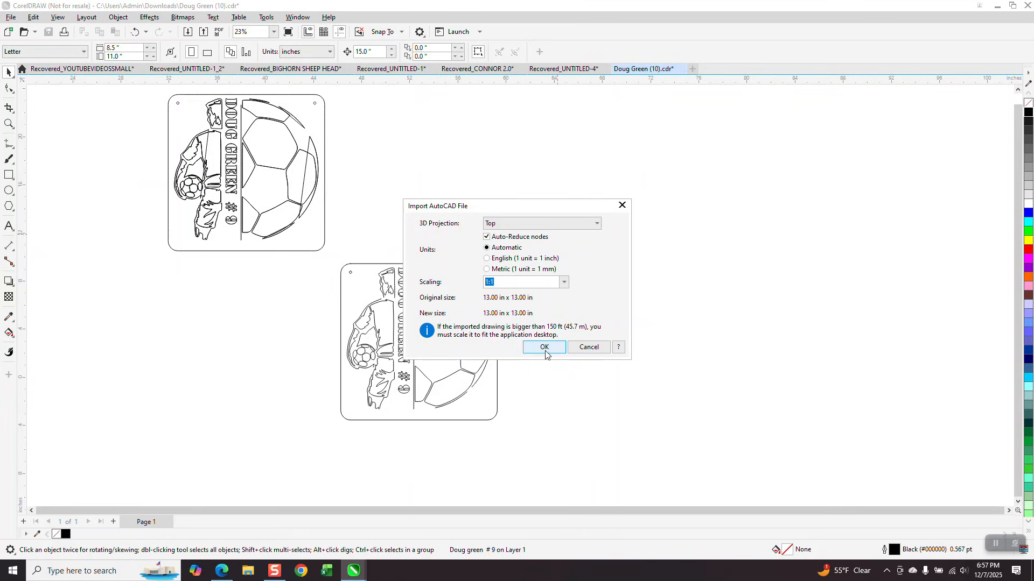
{"action": "left_click", "coordinate": [545, 348]}
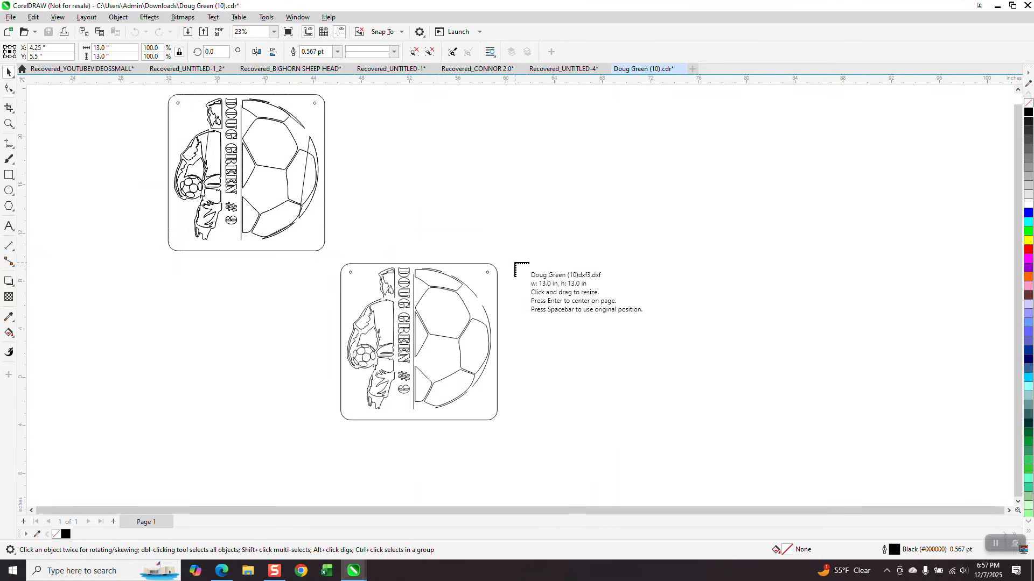
{"action": "left_click", "coordinate": [334, 92]}
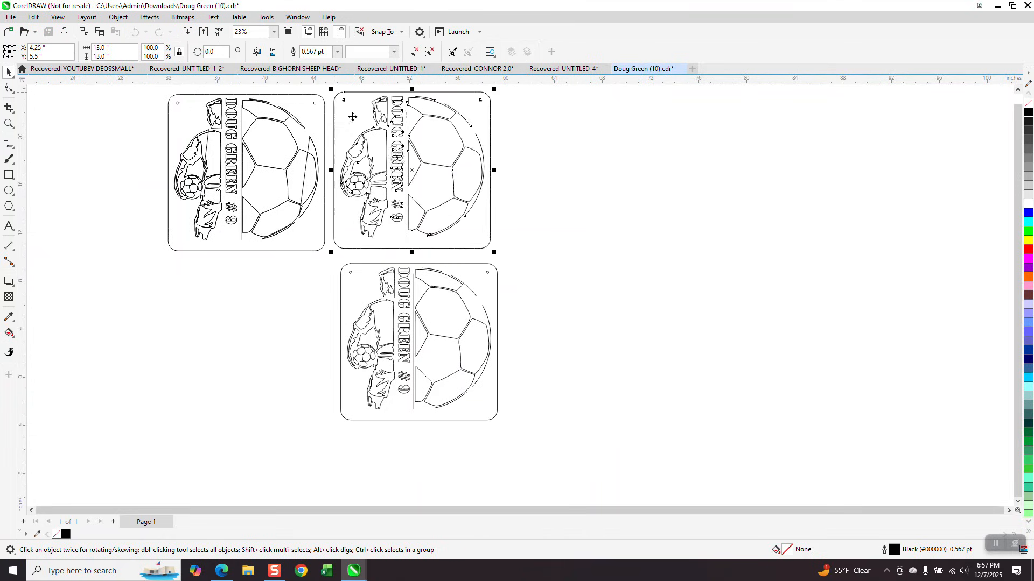
{"action": "left_click", "coordinate": [534, 261]}
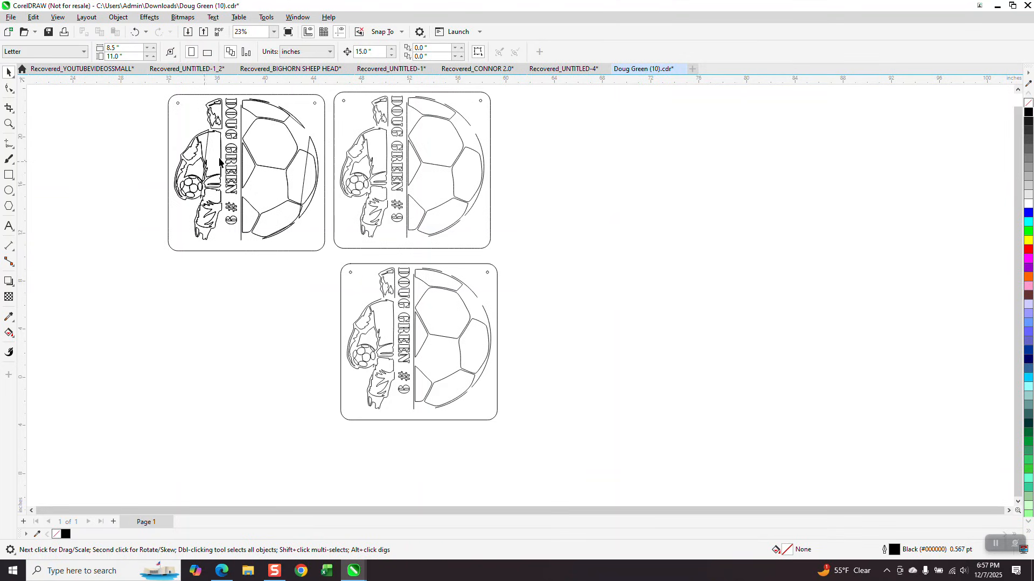
{"action": "left_click", "coordinate": [8, 123]}
{"action": "left_click_drag", "start_coordinate": [165, 124], "coordinate": [512, 257]}
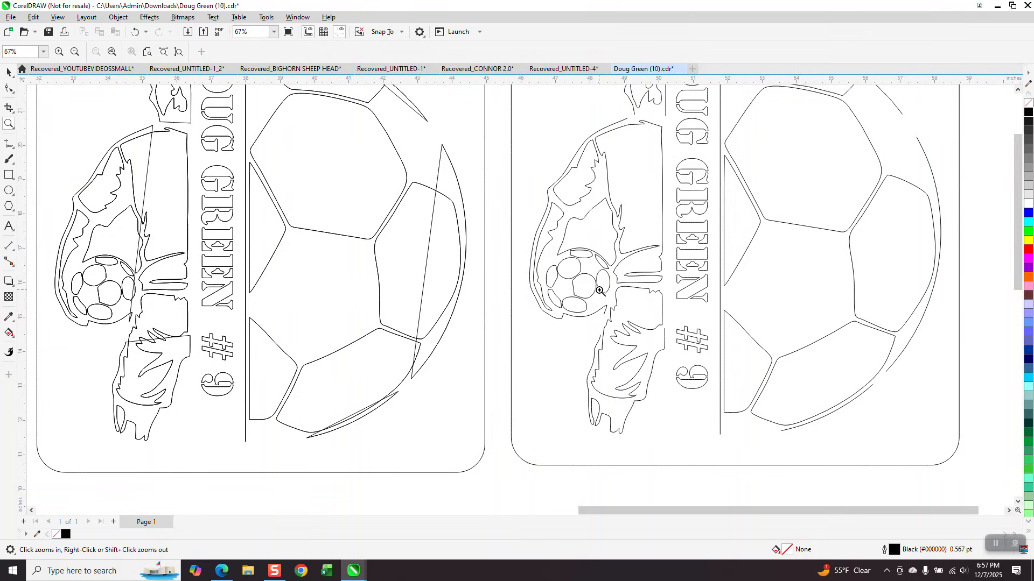
{"action": "left_click_drag", "start_coordinate": [599, 290], "coordinate": [639, 363]}
{"action": "scroll", "coordinate": [553, 314], "scroll_direction": "down", "scroll_amount": 2}
{"action": "scroll", "coordinate": [512, 278], "scroll_direction": "down", "scroll_amount": 2}
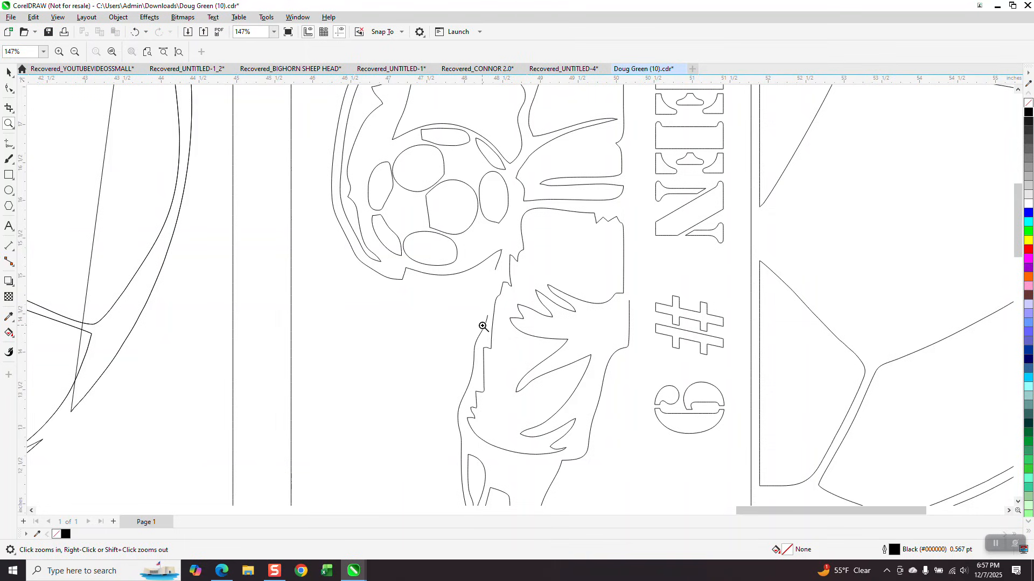
{"action": "scroll", "coordinate": [476, 328], "scroll_direction": "down", "scroll_amount": 1}
{"action": "scroll", "coordinate": [583, 326], "scroll_direction": "down", "scroll_amount": 1}
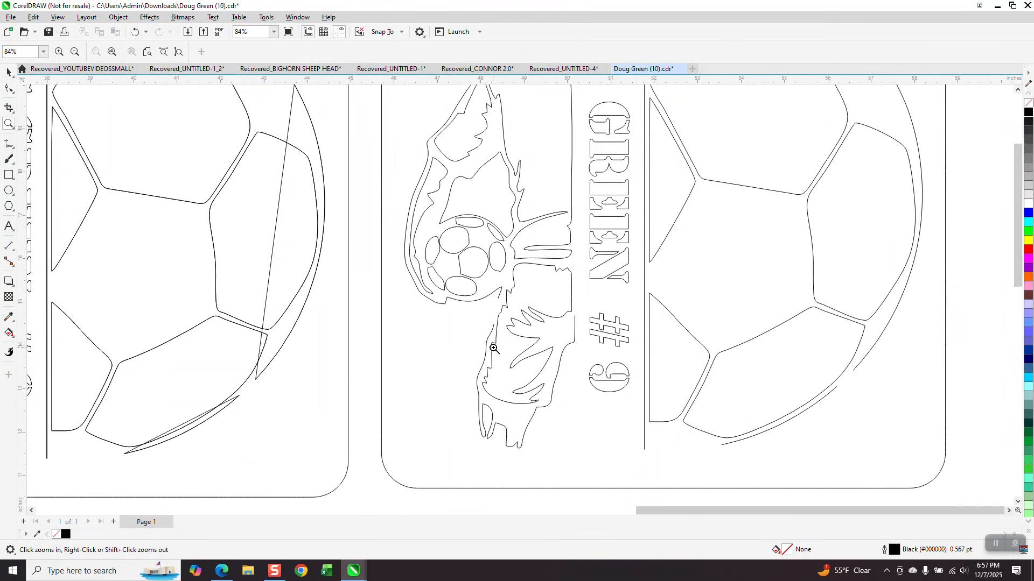
{"action": "scroll", "coordinate": [489, 345], "scroll_direction": "down", "scroll_amount": 1}
{"action": "scroll", "coordinate": [489, 345], "scroll_direction": "down", "scroll_amount": 1}
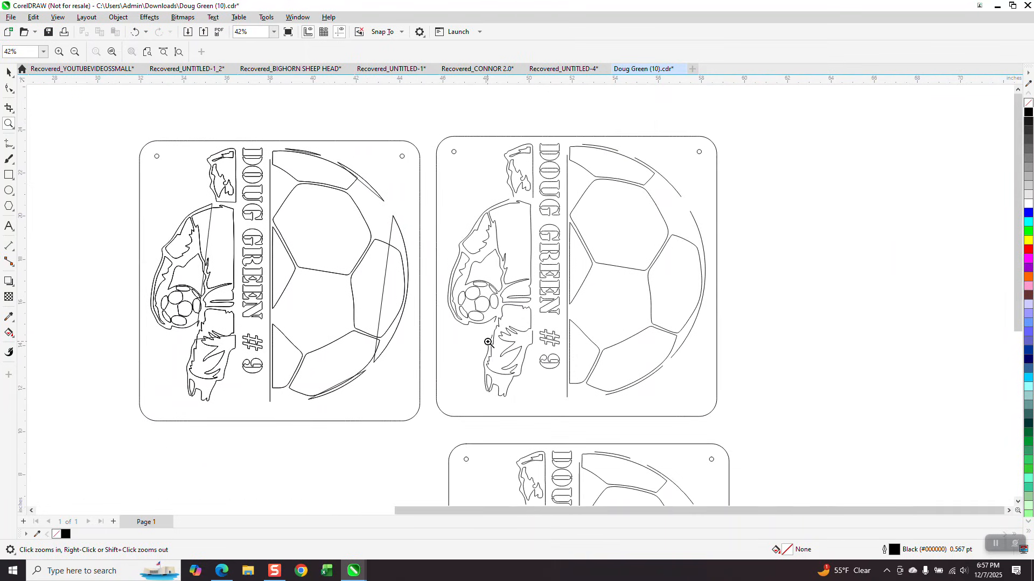
{"action": "left_click", "coordinate": [8, 73]}
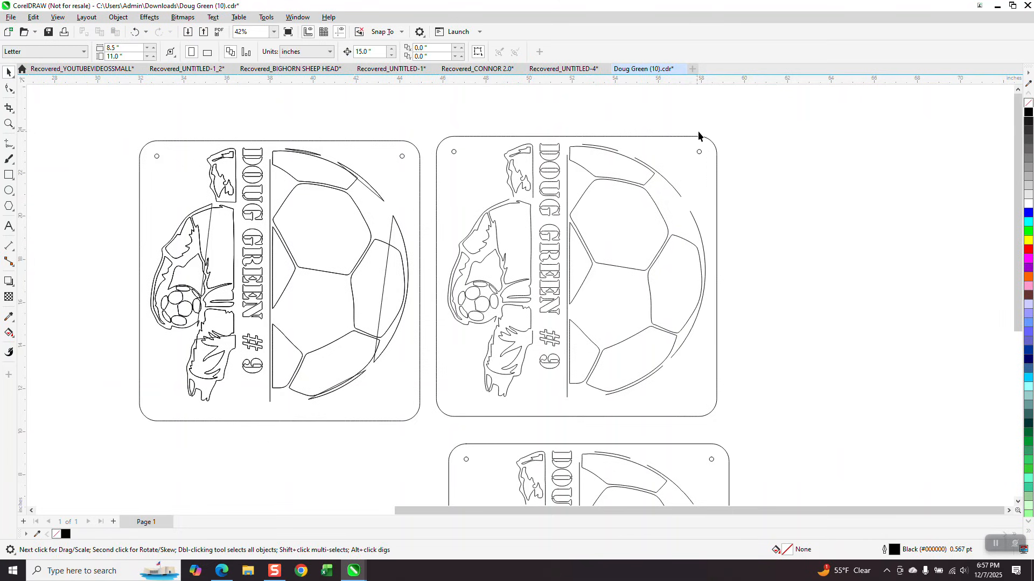
{"action": "left_click", "coordinate": [660, 214]}
{"action": "left_click_drag", "start_coordinate": [660, 214], "coordinate": [793, 214]}
{"action": "left_click", "coordinate": [134, 32]}
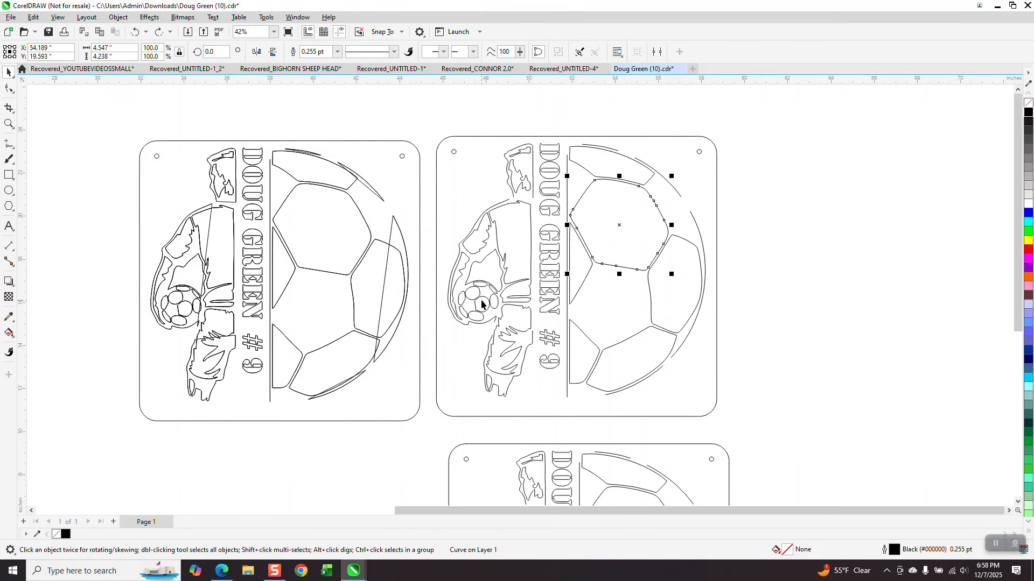
{"action": "left_click", "coordinate": [8, 123]}
{"action": "left_click_drag", "start_coordinate": [470, 284], "coordinate": [494, 311]}
{"action": "scroll", "coordinate": [494, 311], "scroll_direction": "down", "scroll_amount": 3}
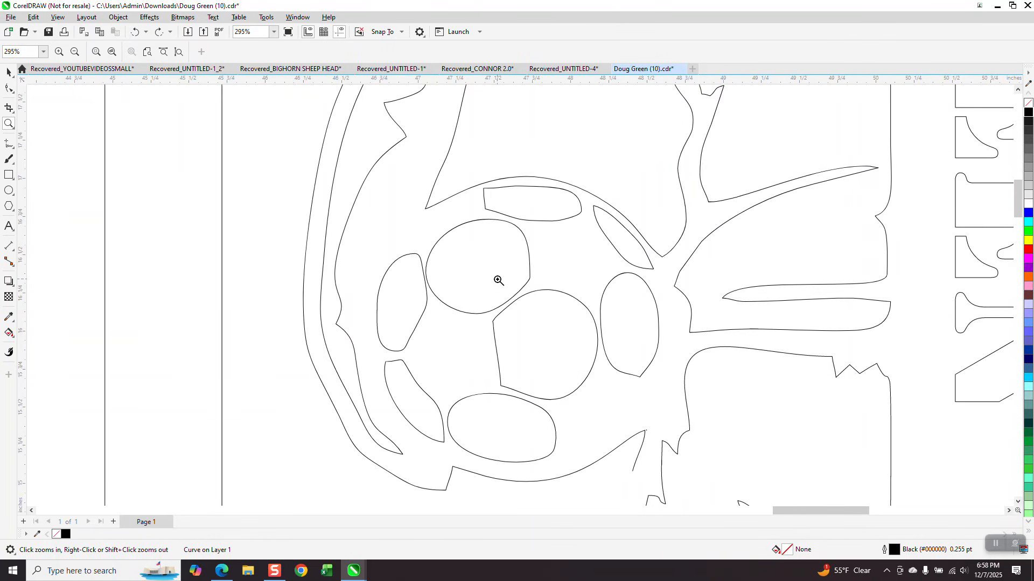
{"action": "scroll", "coordinate": [511, 282], "scroll_direction": "down", "scroll_amount": 1}
{"action": "scroll", "coordinate": [517, 284], "scroll_direction": "down", "scroll_amount": 4}
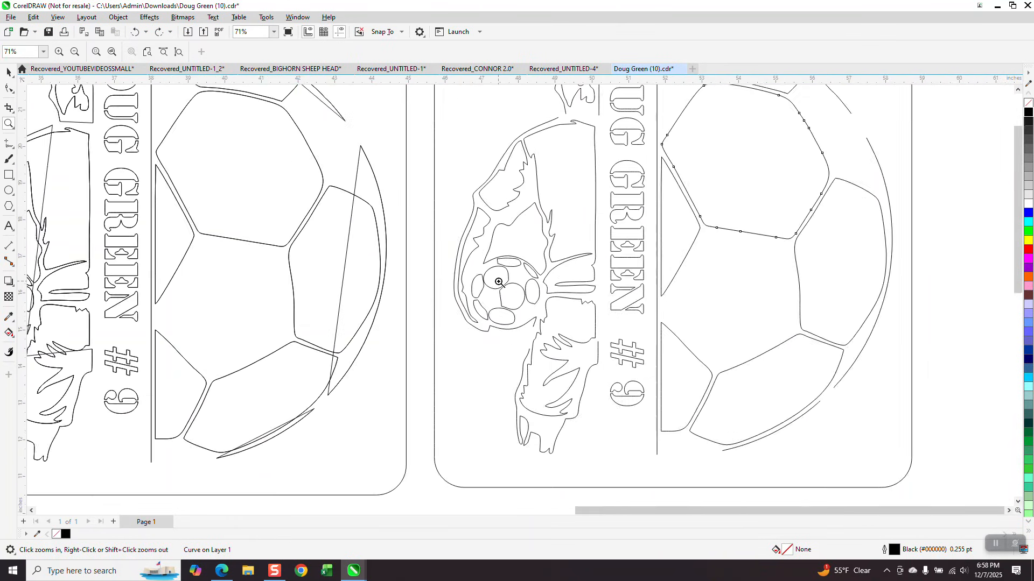
{"action": "left_click_drag", "start_coordinate": [459, 152], "coordinate": [767, 401]}
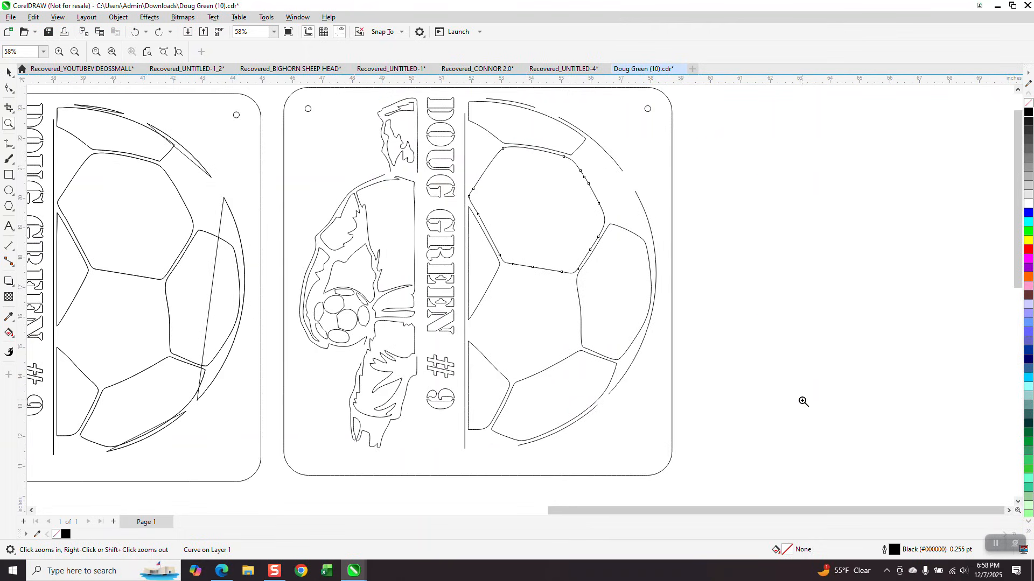
{"action": "left_click", "coordinate": [12, 334]}
{"action": "left_click", "coordinate": [13, 339]}
{"action": "left_click", "coordinate": [40, 343]}
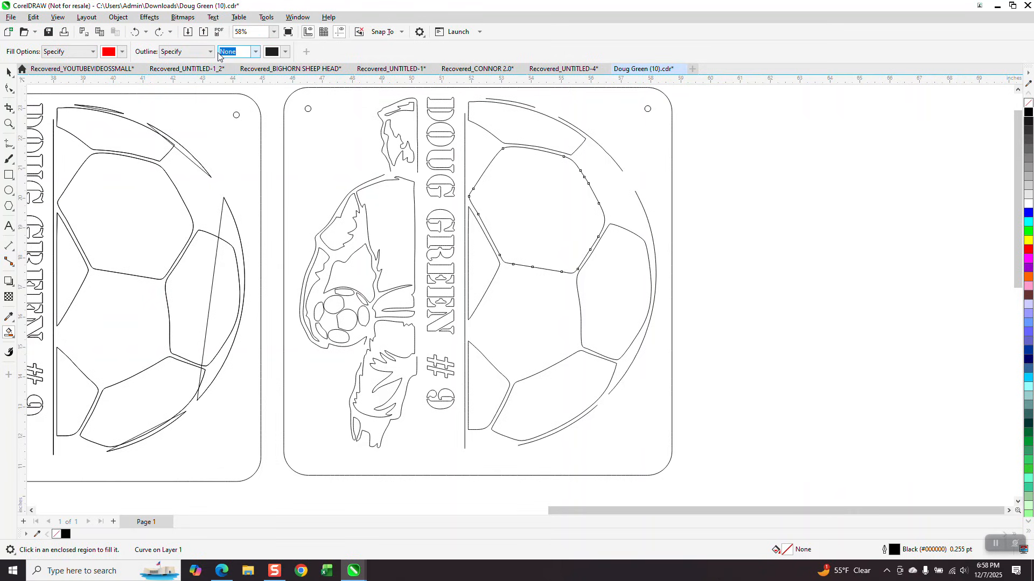
{"action": "left_click", "coordinate": [536, 213]}
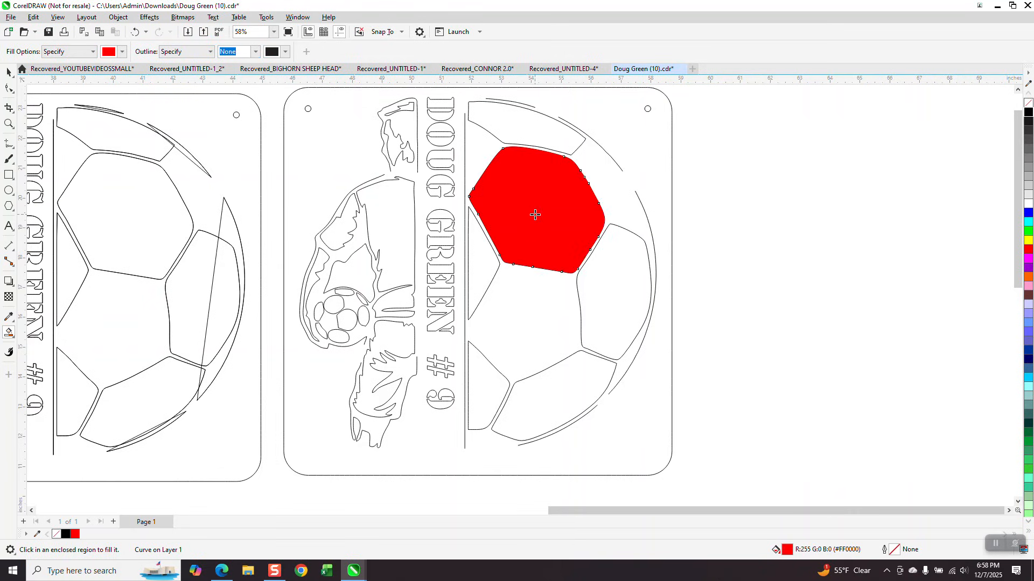
{"action": "left_click", "coordinate": [9, 73]}
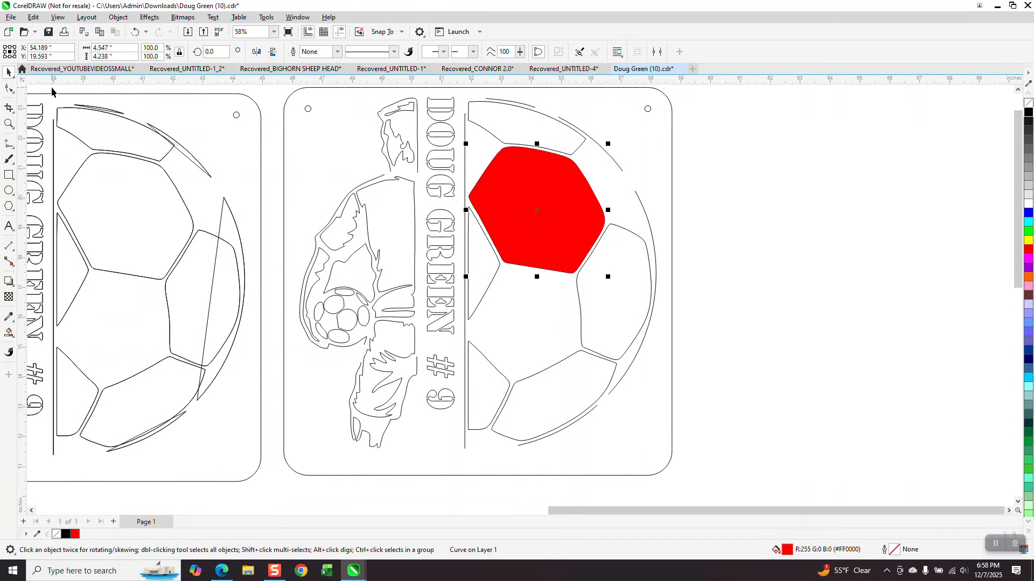
{"action": "key", "text": "Right"}
{"action": "scroll", "coordinate": [252, 303], "scroll_direction": "down", "scroll_amount": 2}
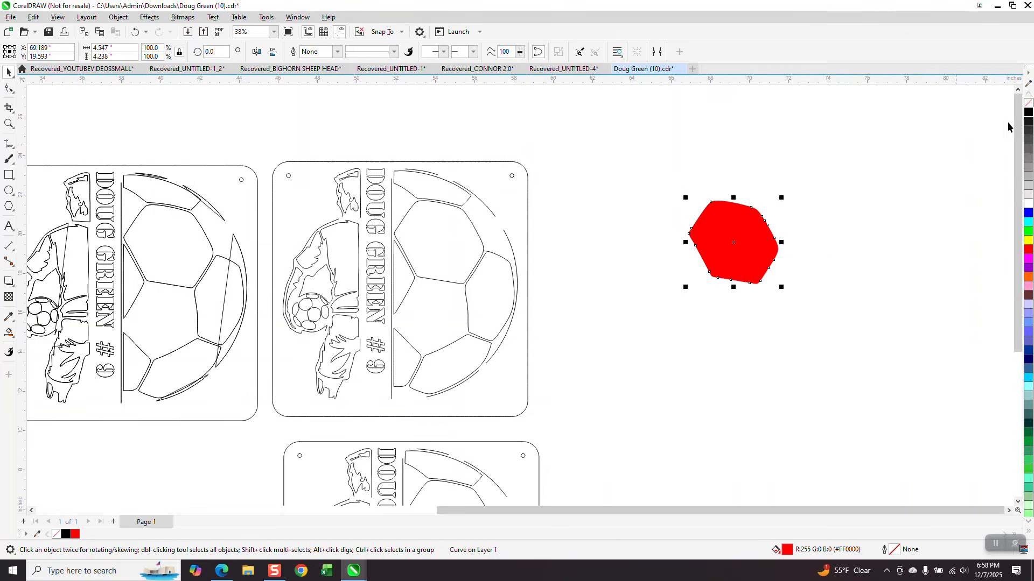
{"action": "left_click", "coordinate": [1028, 111]}
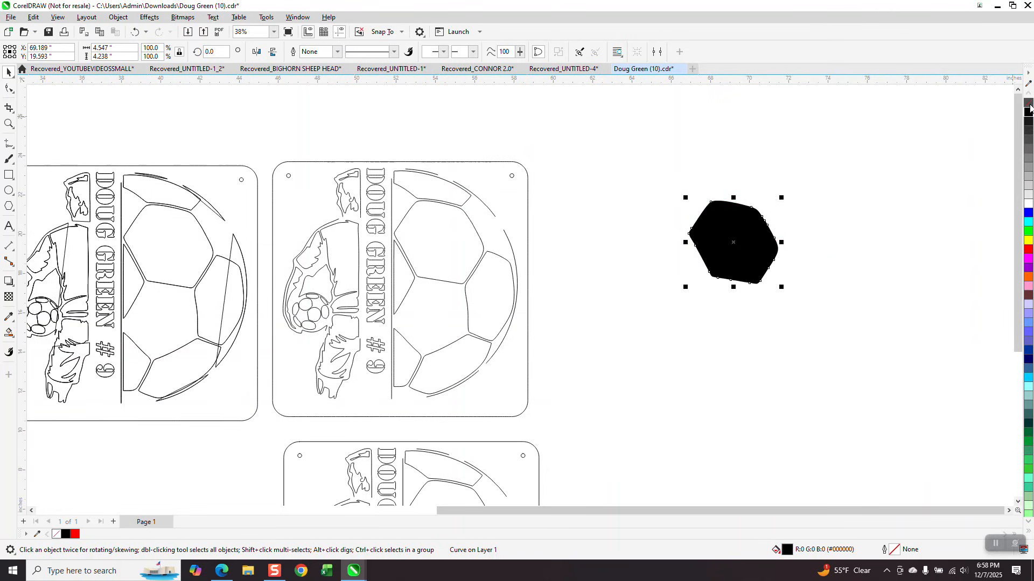
{"action": "left_click", "coordinate": [1028, 102]}
{"action": "right_click", "coordinate": [1027, 111]}
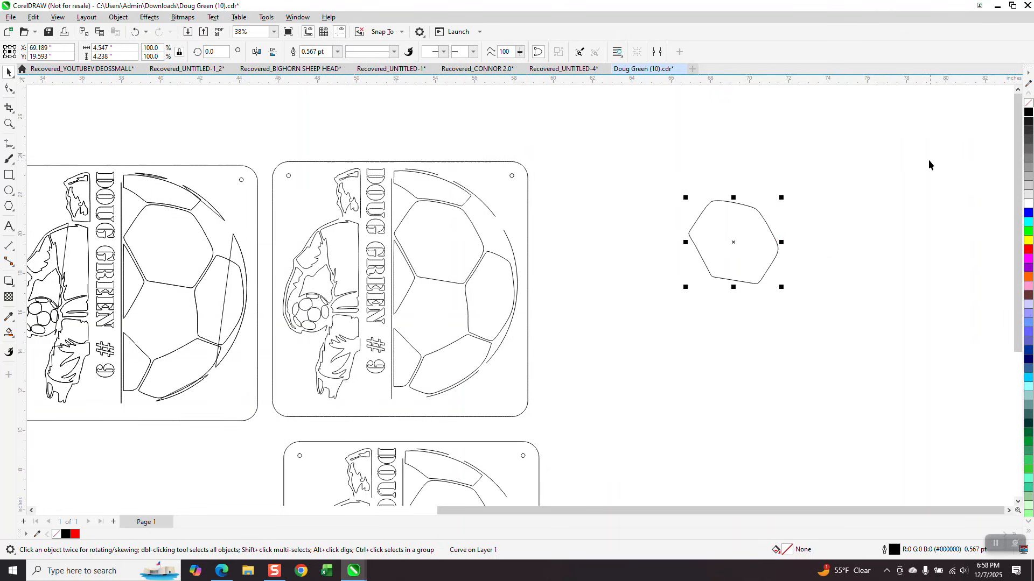
{"action": "key", "text": "Delete"}
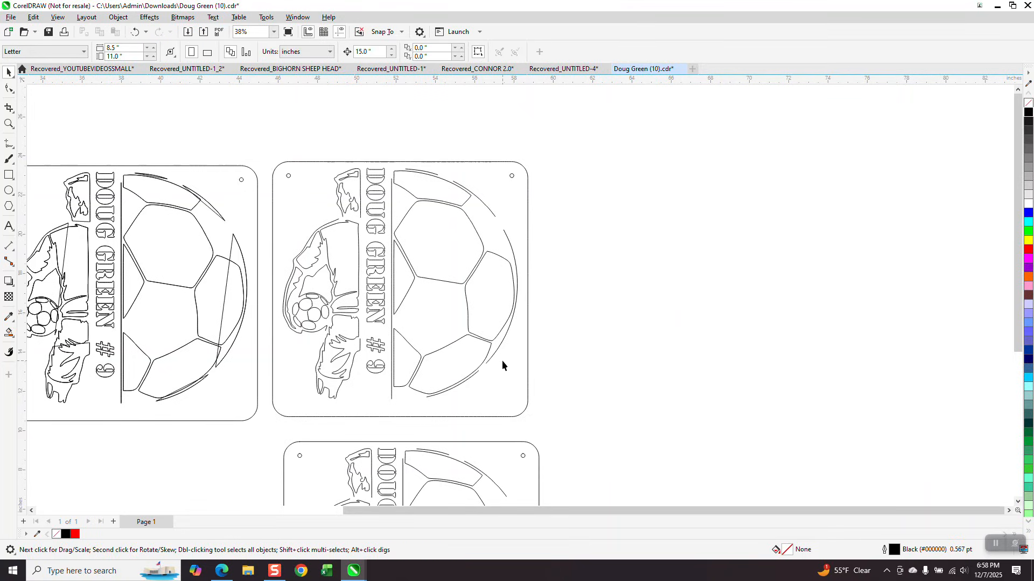
{"action": "scroll", "coordinate": [379, 262], "scroll_direction": "down", "scroll_amount": 1}
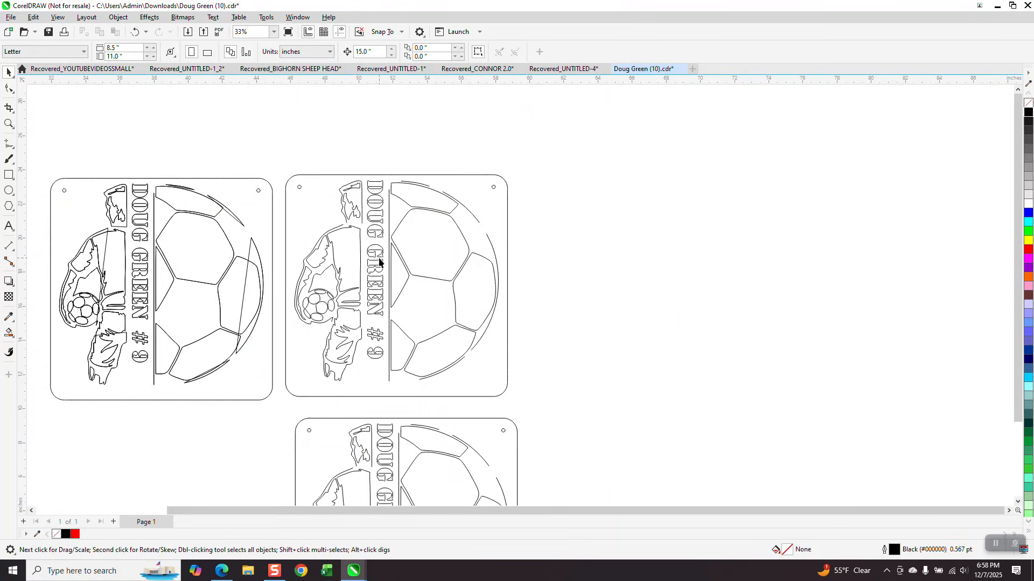
{"action": "scroll", "coordinate": [397, 261], "scroll_direction": "down", "scroll_amount": 1}
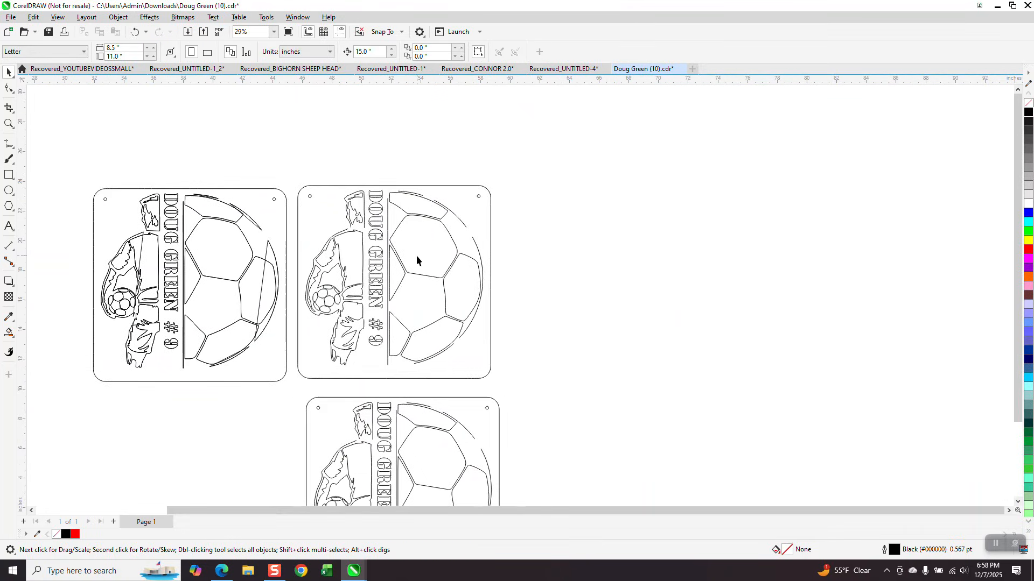